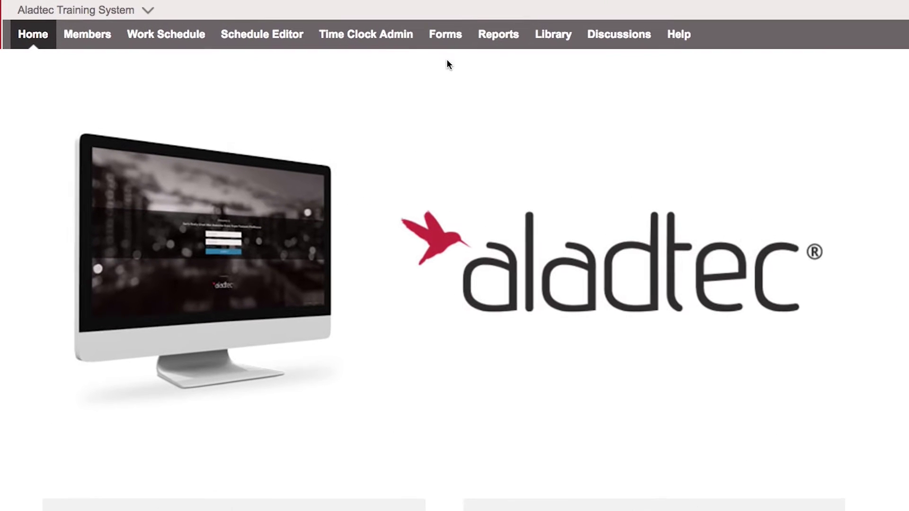
# Step: Open Forms > Form Configurator and start designing a new blank Unnamed Form
pyautogui.moveTo(358, 32)
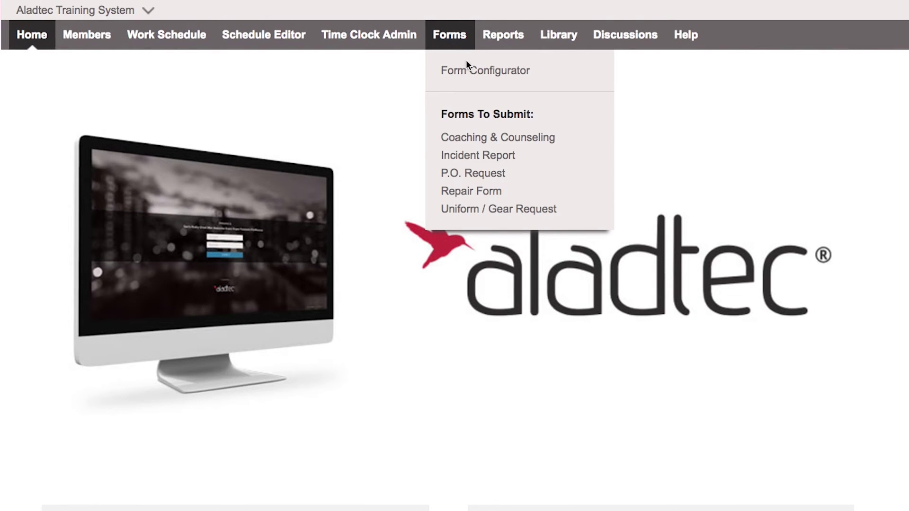
pyautogui.click(471, 72)
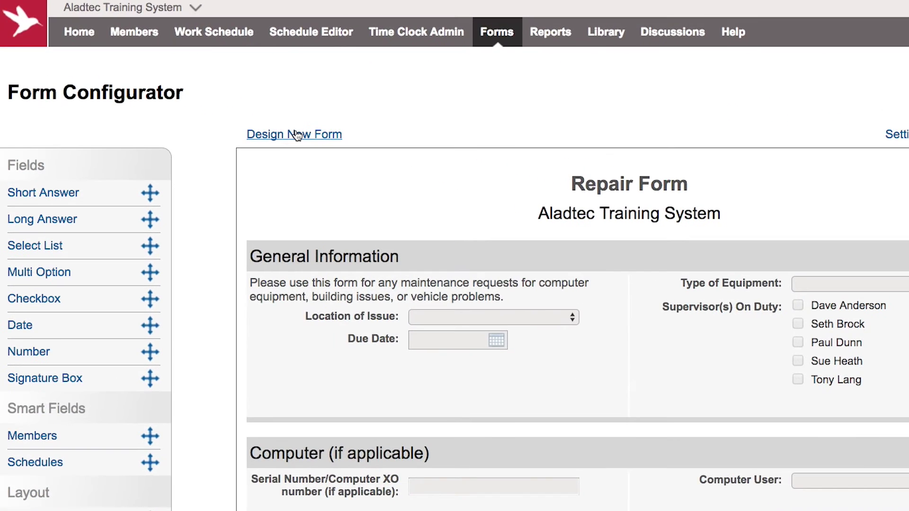
pyautogui.click(297, 135)
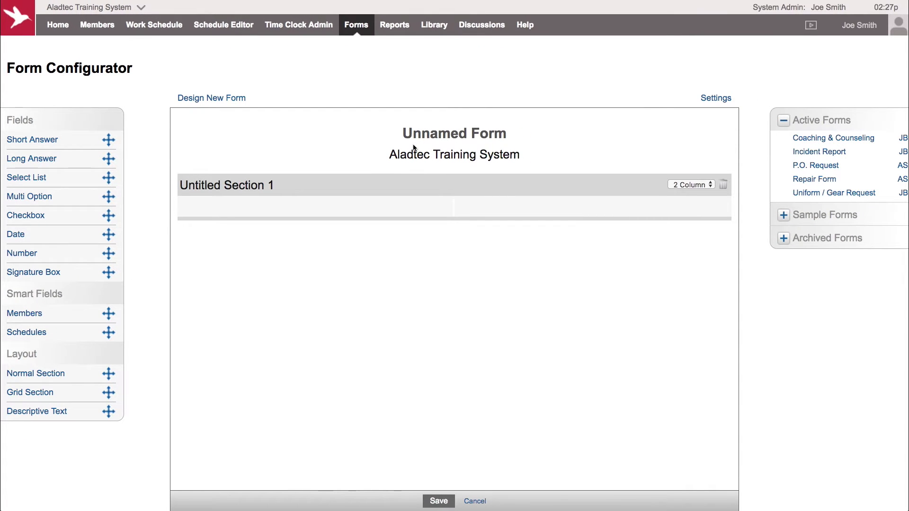
pyautogui.moveTo(466, 139)
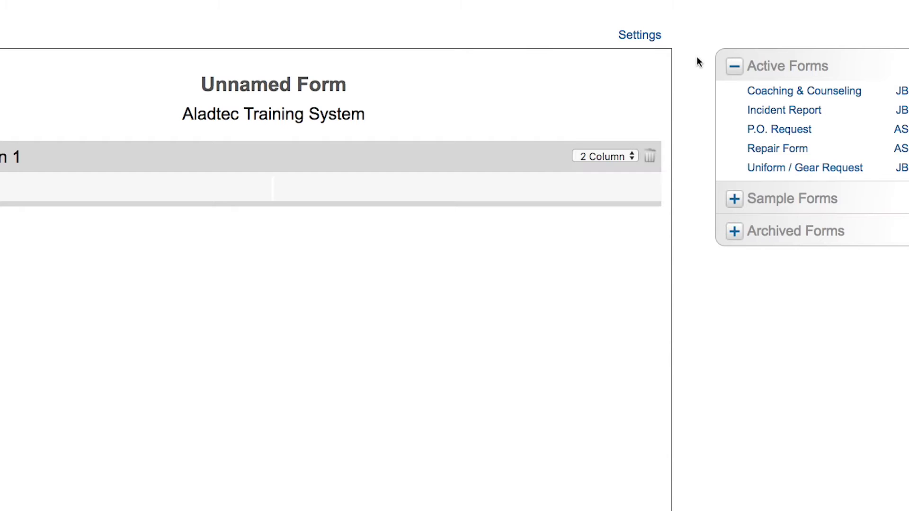
# Step: Load the Time Sheet sample form from Sample Forms, then briefly expand Archived Forms
pyautogui.click(734, 200)
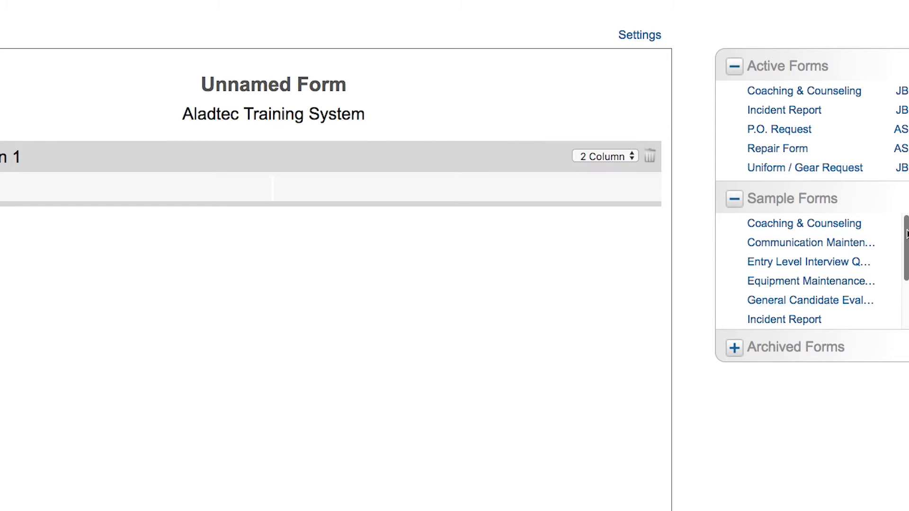
pyautogui.moveTo(907, 236); pyautogui.dragTo(905, 291)
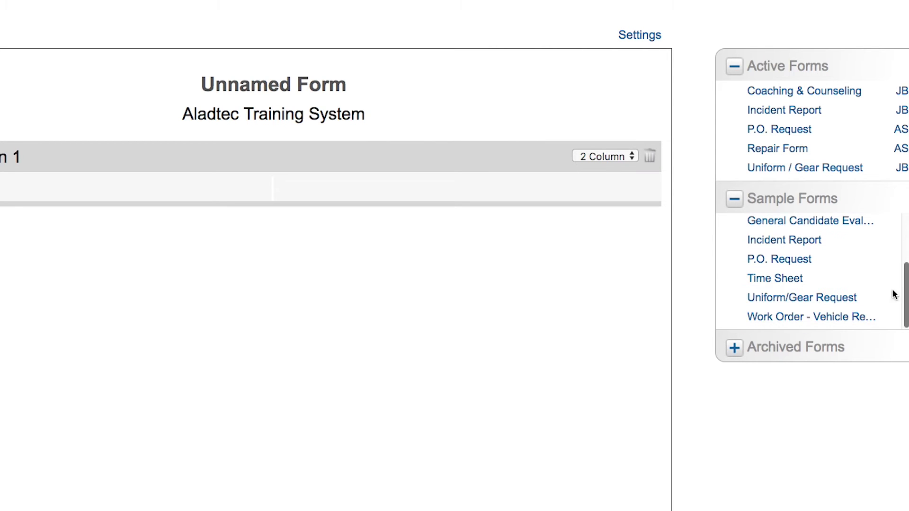
pyautogui.click(777, 280)
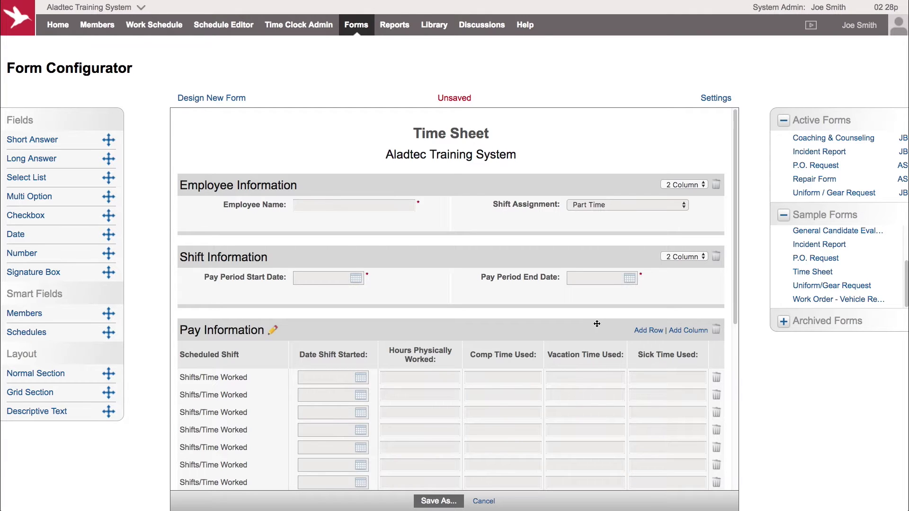
pyautogui.click(784, 216)
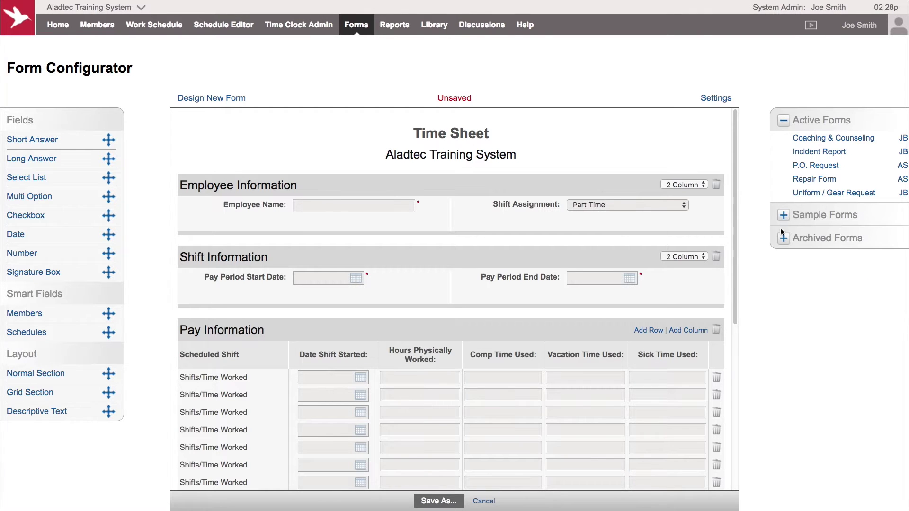
pyautogui.click(783, 238)
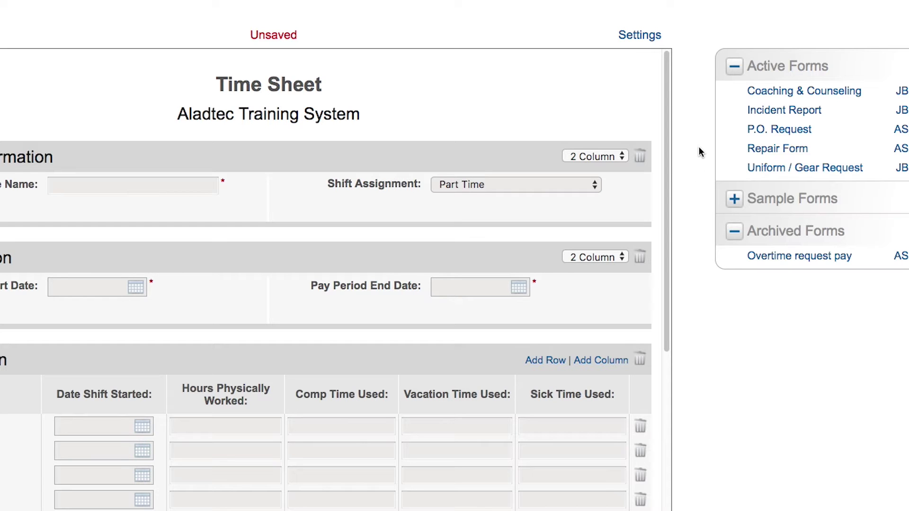
pyautogui.click(734, 231)
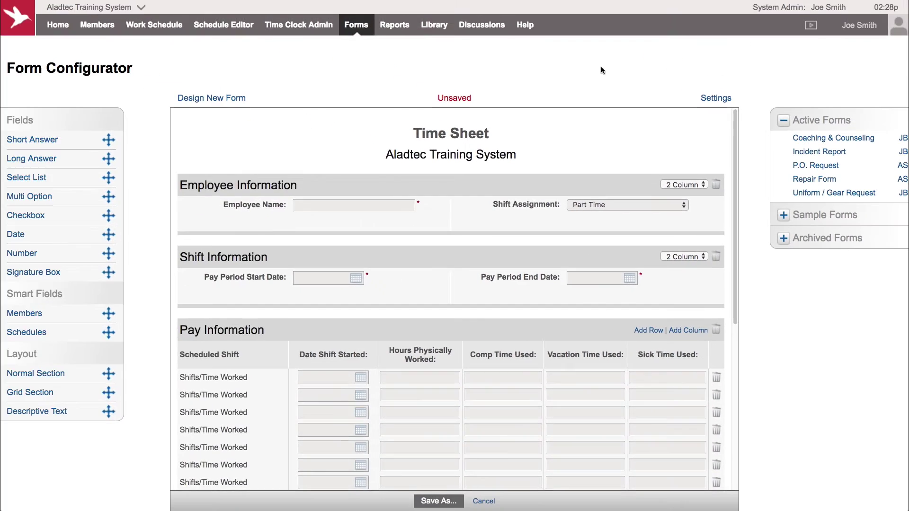
# Step: Discard the Time Sheet sample and load a fresh blank form instead
pyautogui.click(212, 98)
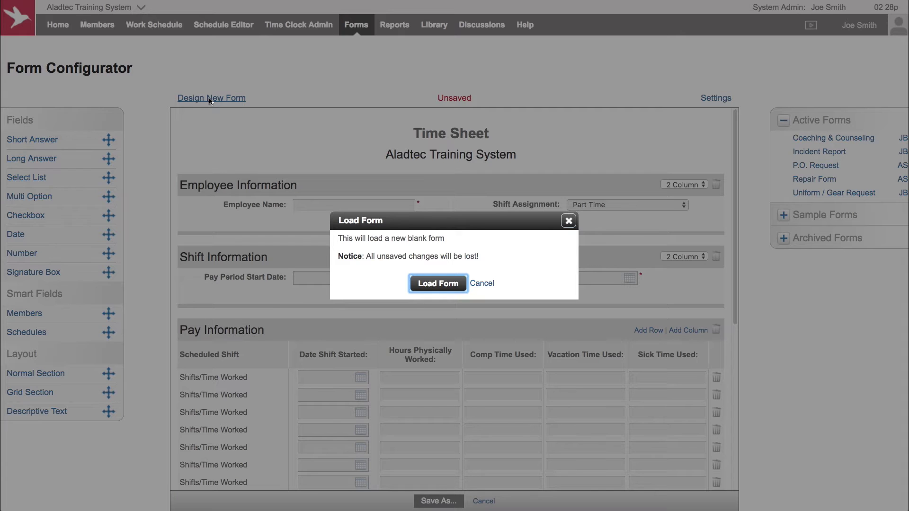
pyautogui.click(440, 283)
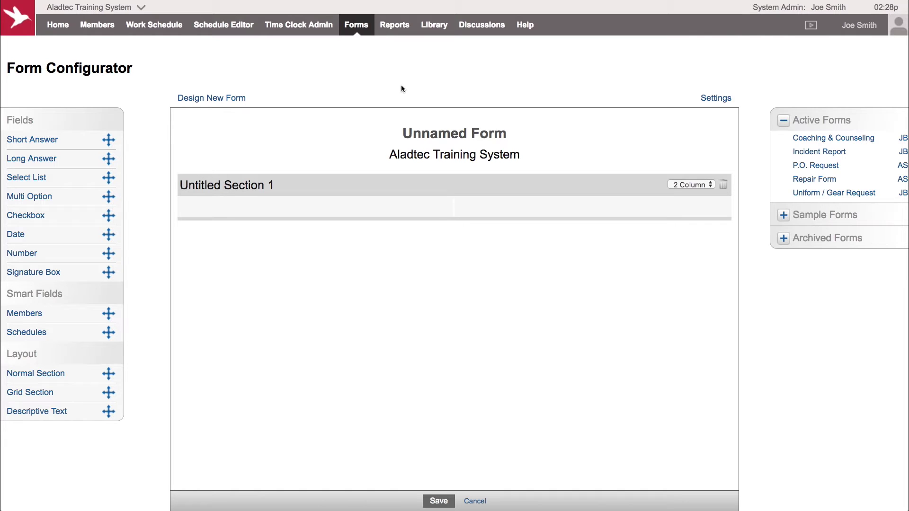
# Step: Title the form 'OT/Comp Time Request Form'
pyautogui.click(445, 139)
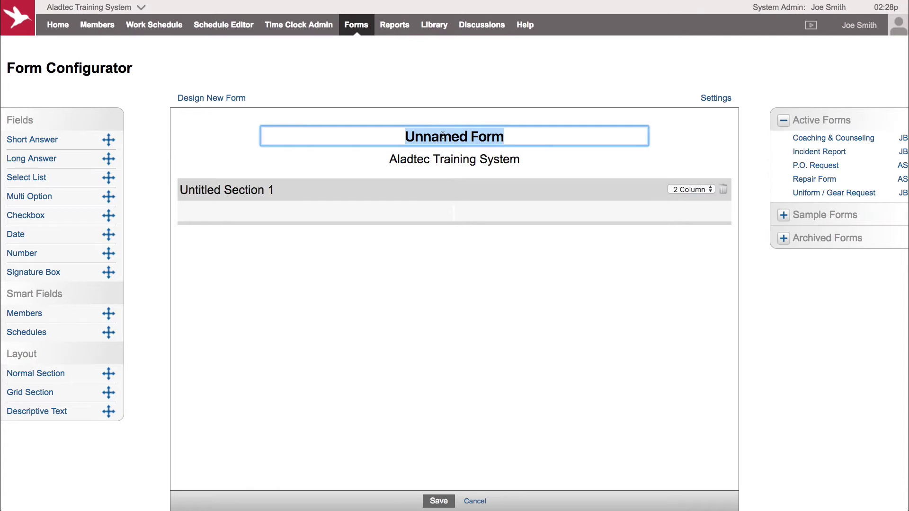
pyautogui.write('OT/Comp')
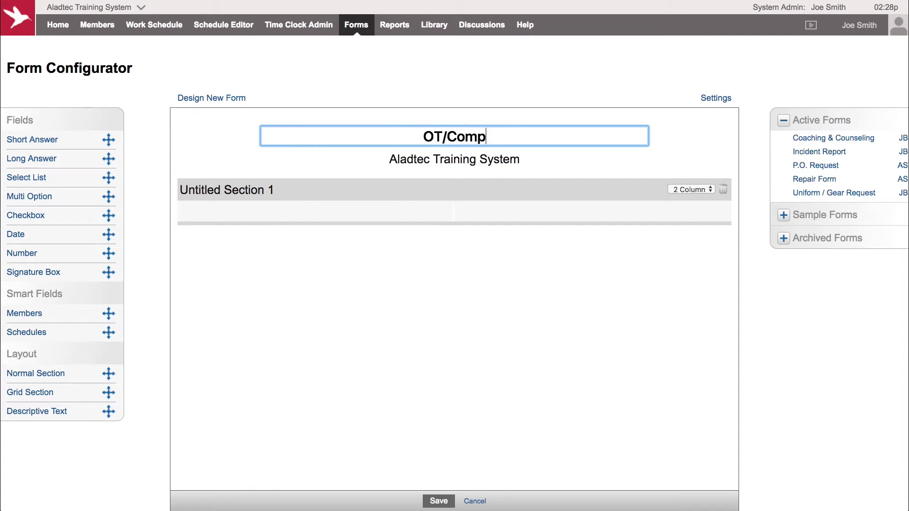
pyautogui.write(' Time Reque')
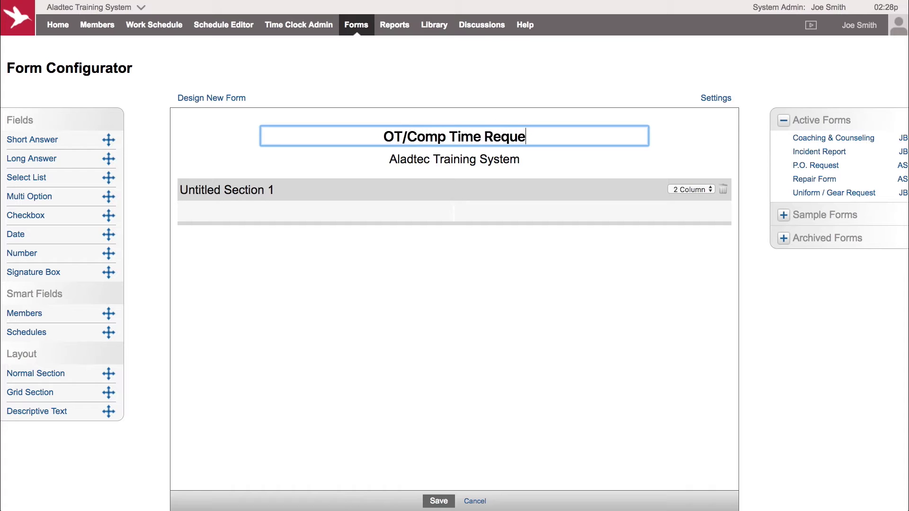
pyautogui.write('st Form')
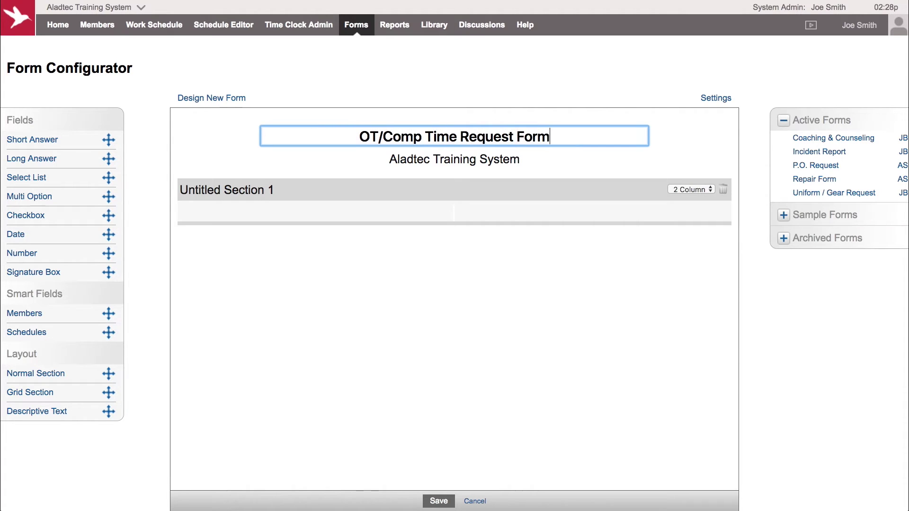
pyautogui.press('Return')
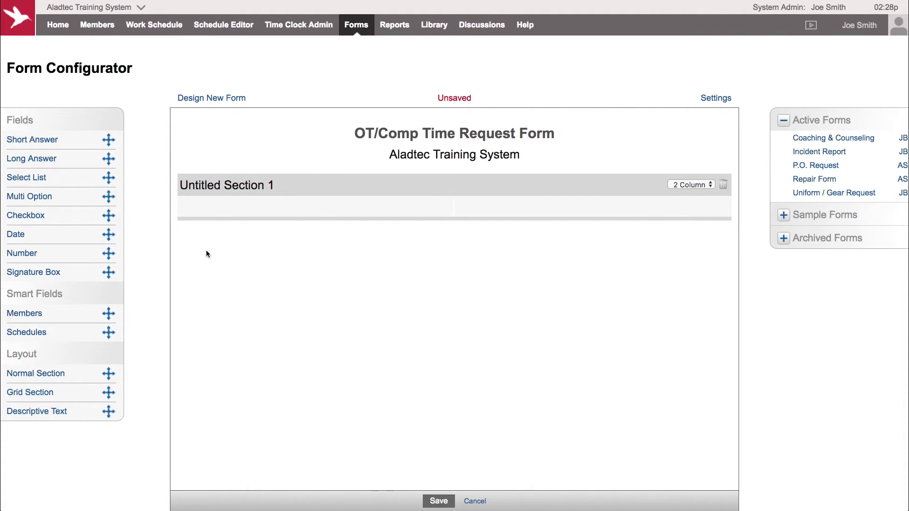
# Step: Rename the first section to 'General Info'
pyautogui.click(235, 186)
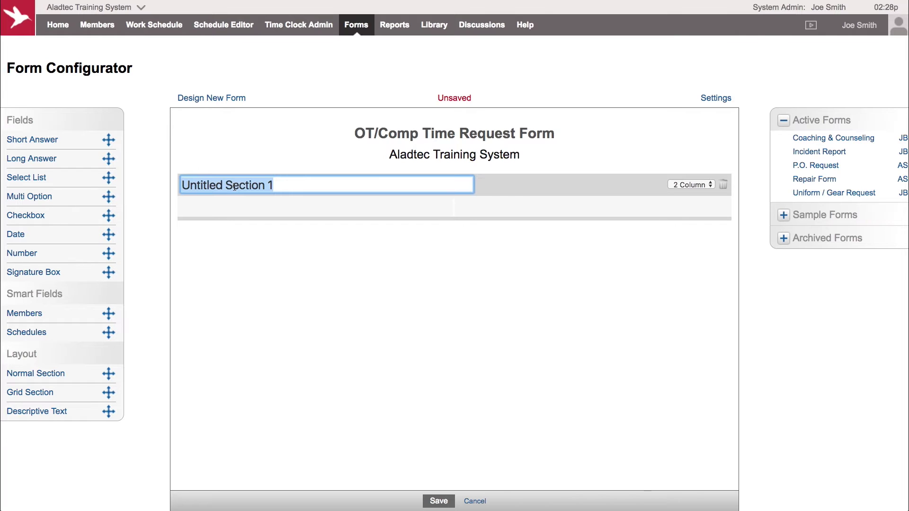
pyautogui.write('General Info')
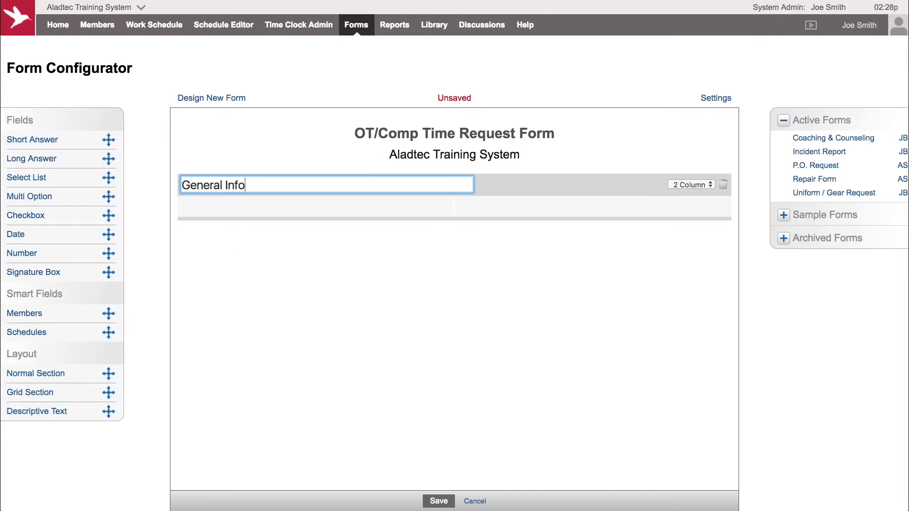
pyautogui.press('Return')
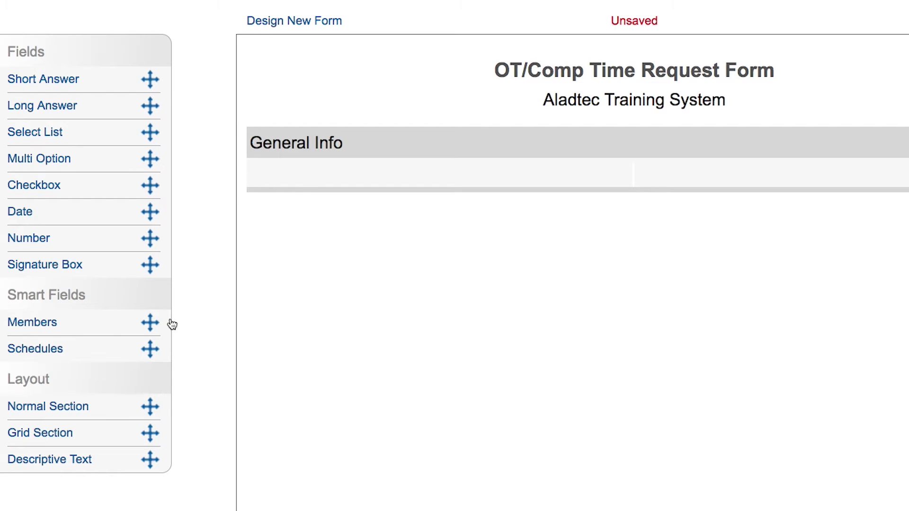
# Step: Add a Members field labelled 'Employee' to General Info's left column, leaving its settings unchanged
pyautogui.moveTo(100, 331); pyautogui.dragTo(364, 183)
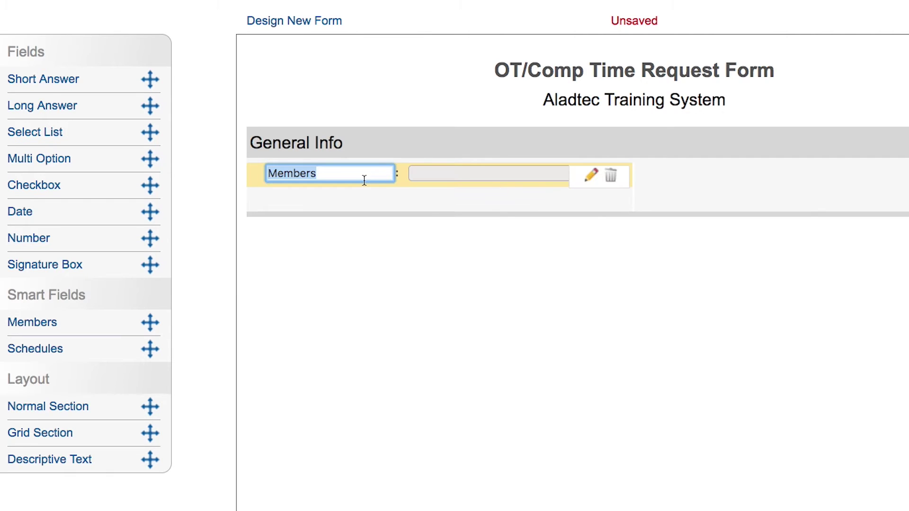
pyautogui.write('Employee')
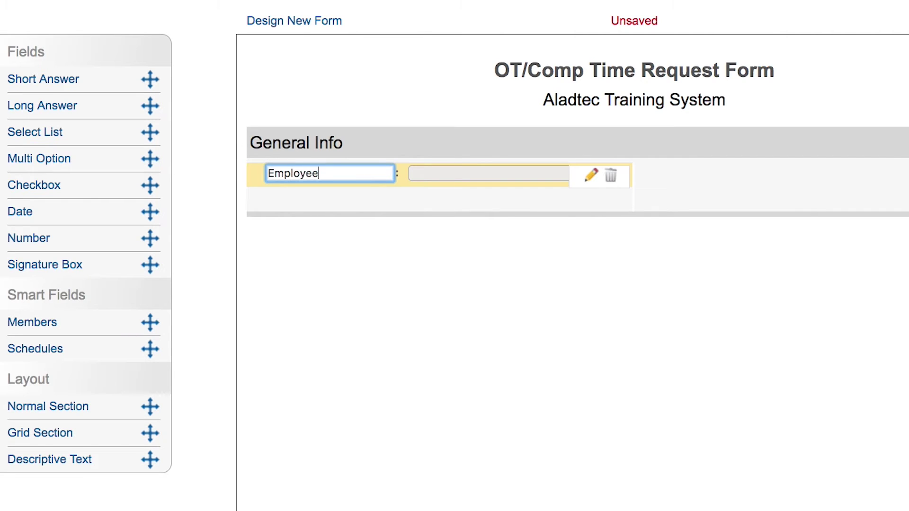
pyautogui.click(361, 192)
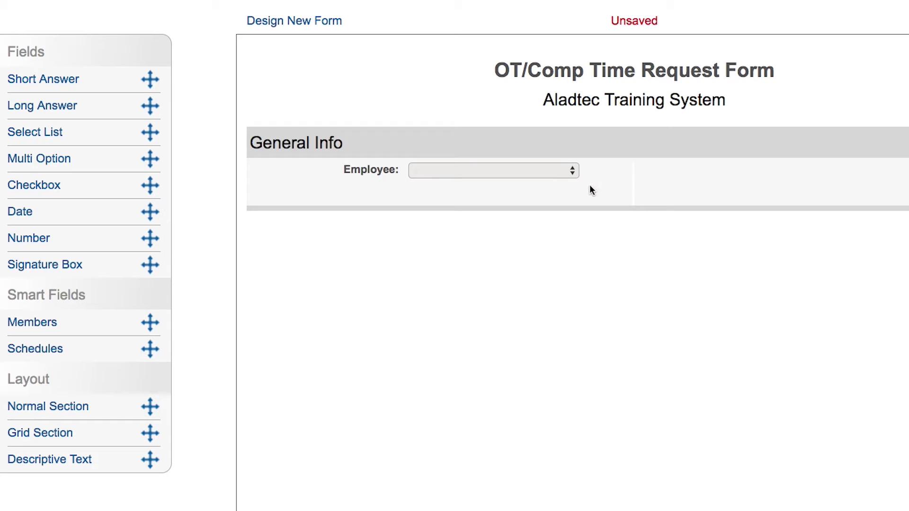
pyautogui.moveTo(591, 175)
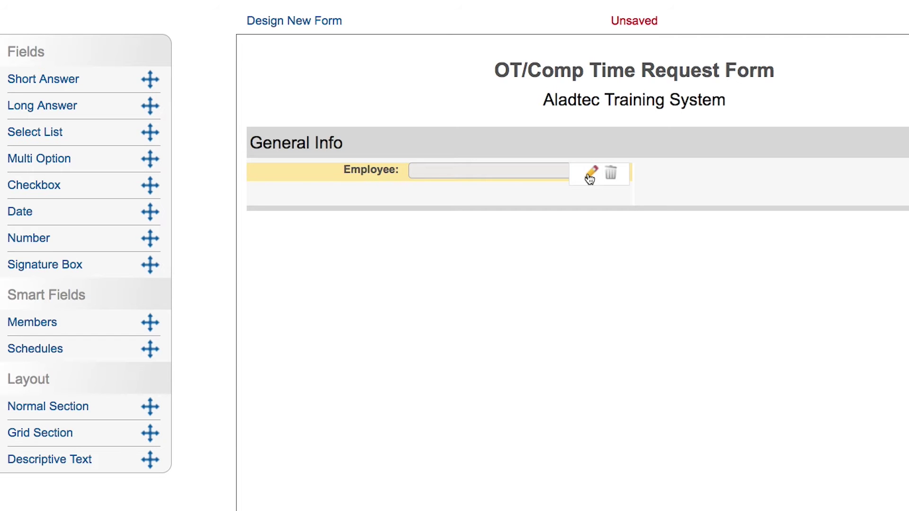
pyautogui.click(590, 179)
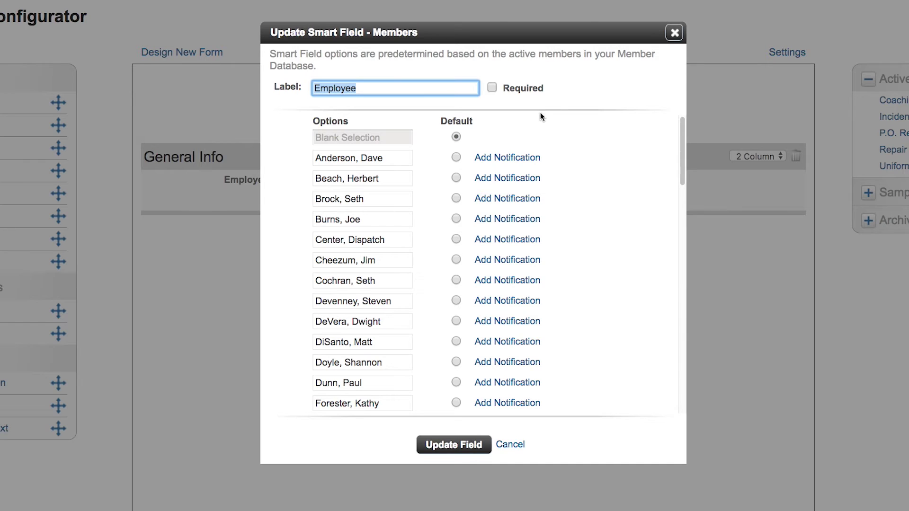
pyautogui.click(674, 32)
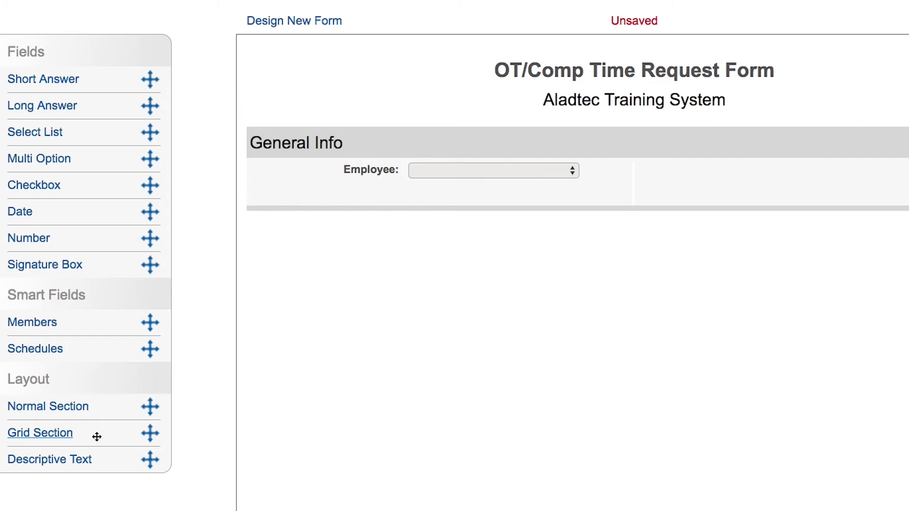
pyautogui.moveTo(96, 437); pyautogui.dragTo(372, 213)
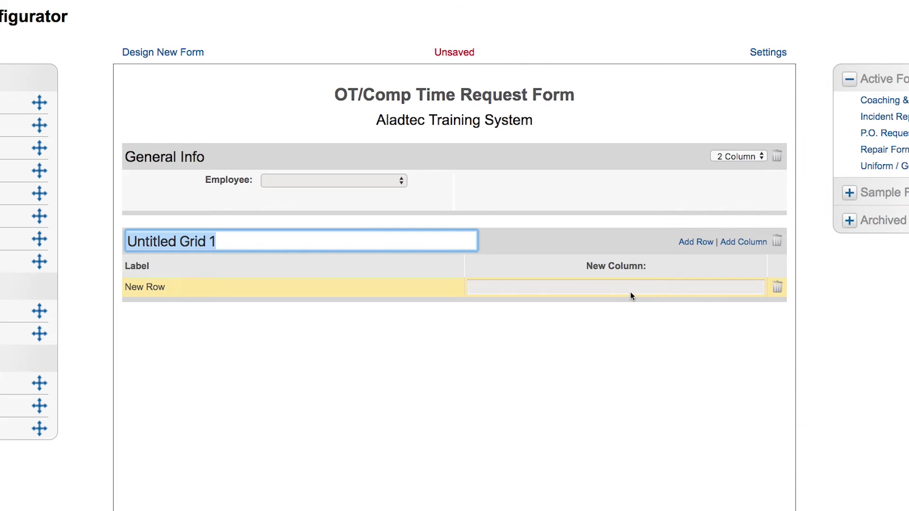
pyautogui.moveTo(657, 266)
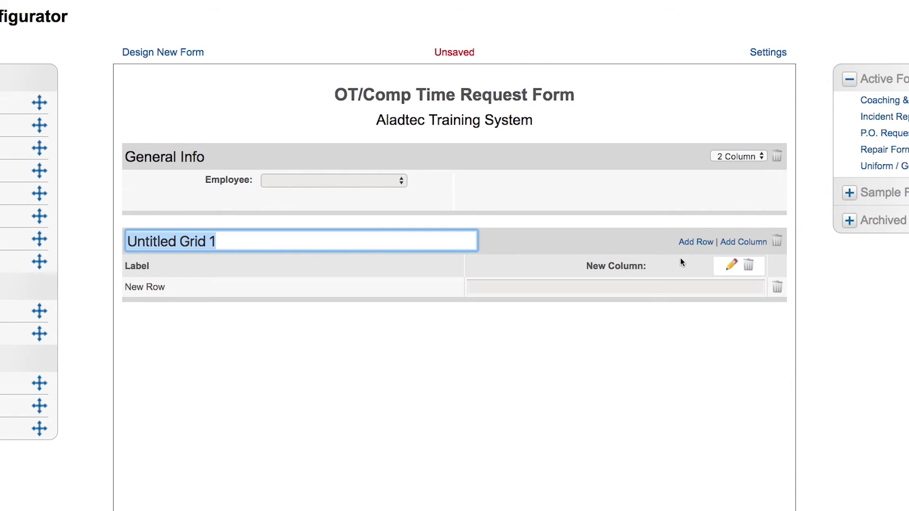
pyautogui.click(694, 241)
pyautogui.click(695, 241)
pyautogui.click(737, 242)
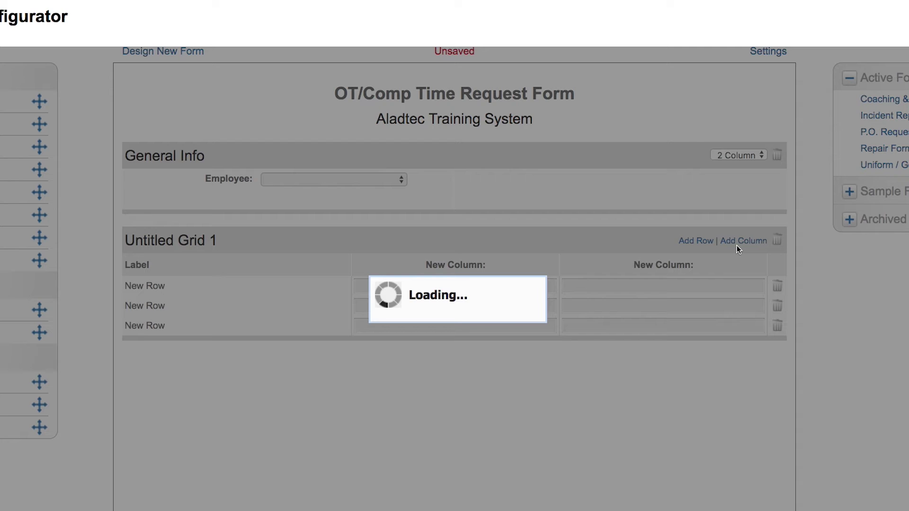
pyautogui.click(423, 299)
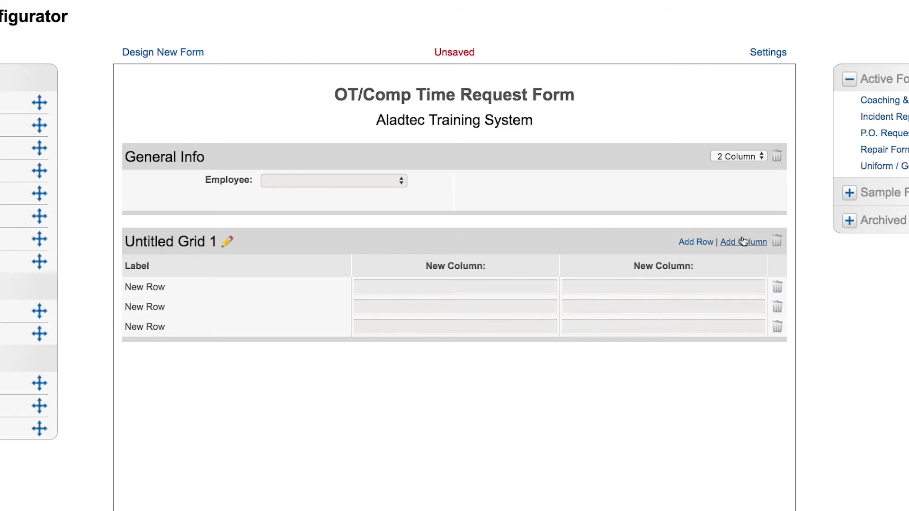
pyautogui.click(743, 242)
pyautogui.press('Return')
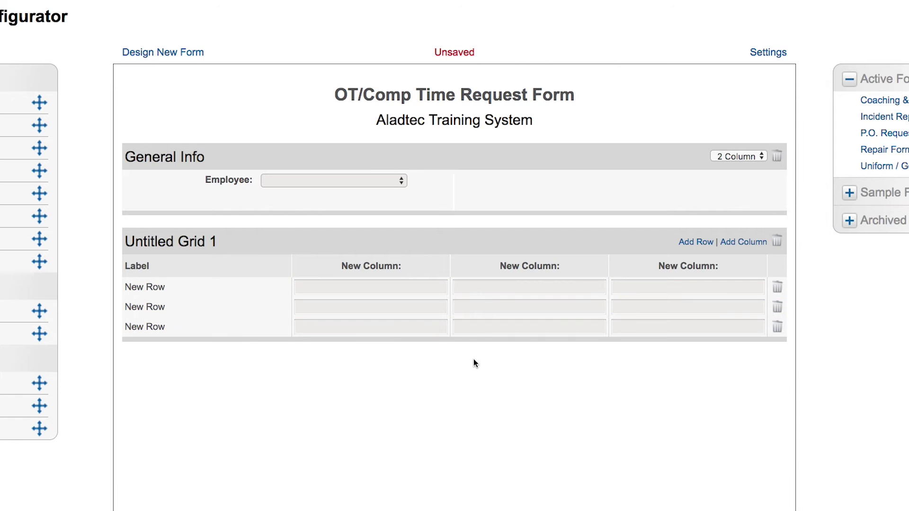
pyautogui.moveTo(384, 277)
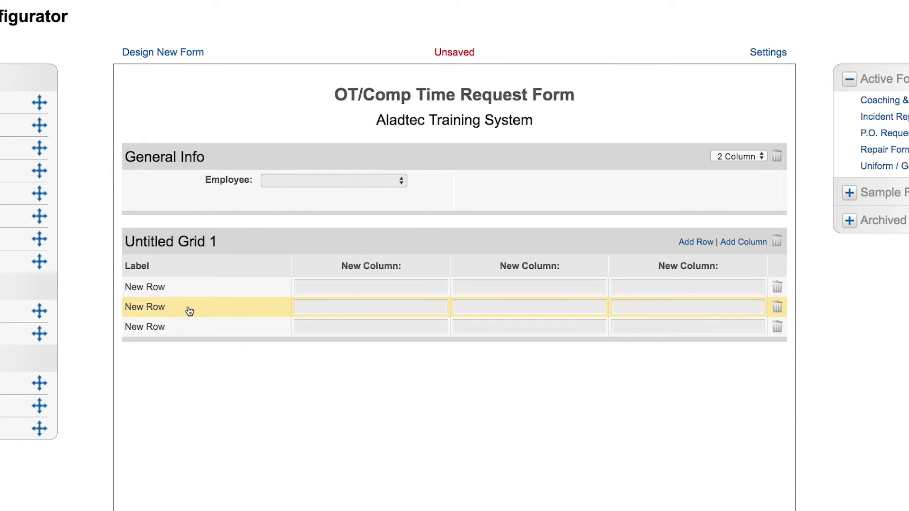
pyautogui.click(777, 242)
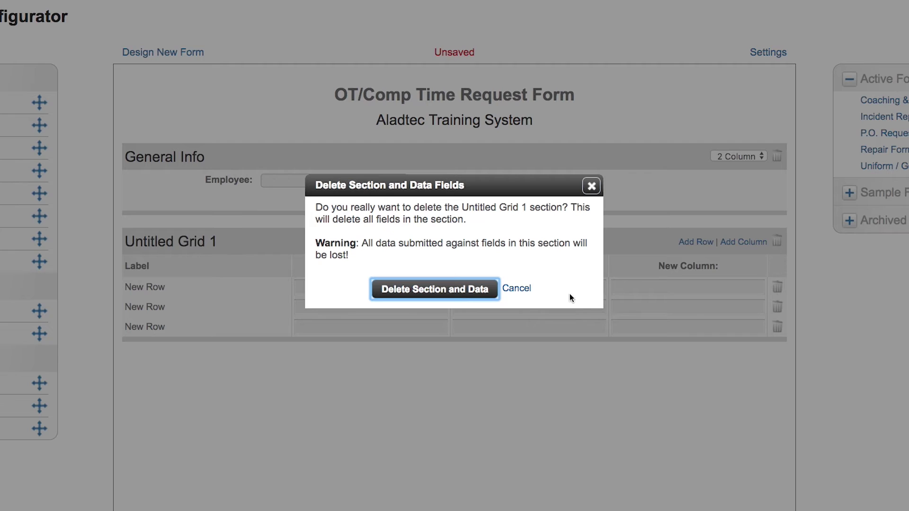
pyautogui.click(432, 291)
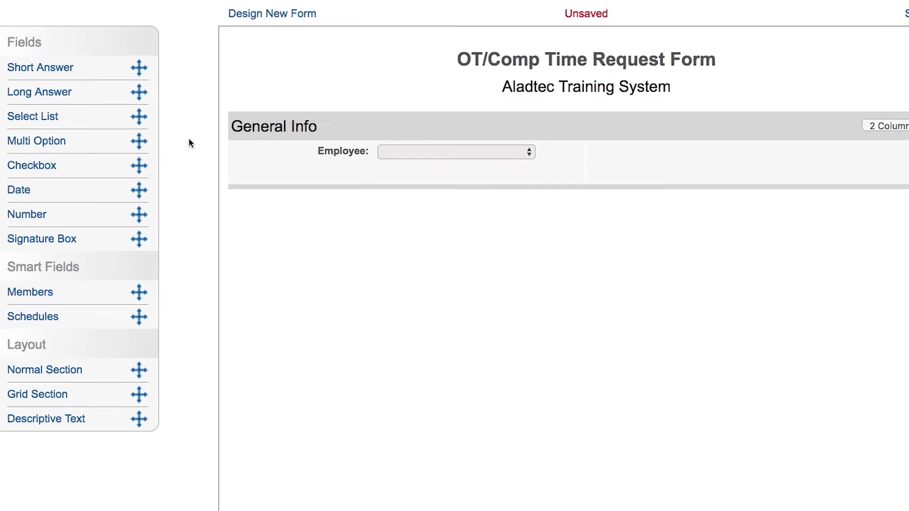
# Step: Add a Date field and a 'Time Started' short answer to General Info's right column
pyautogui.moveTo(82, 189); pyautogui.dragTo(706, 149)
pyautogui.click(611, 154)
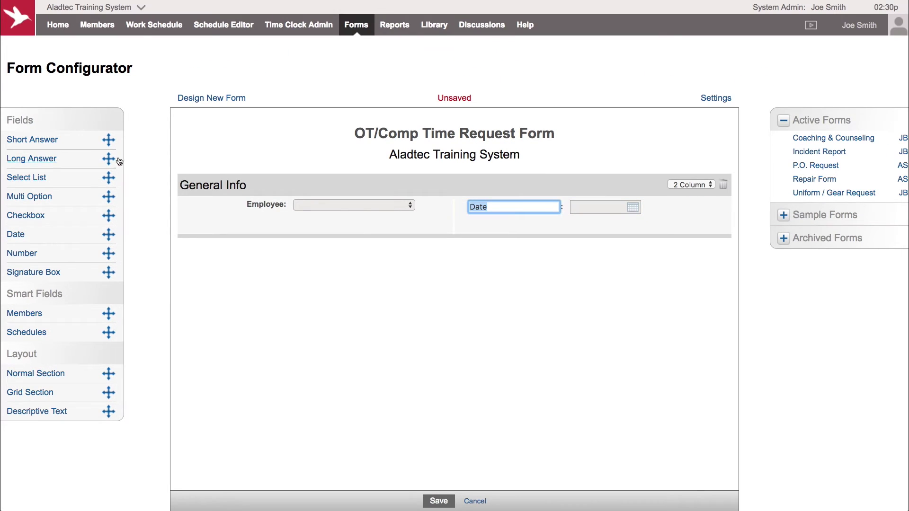
pyautogui.moveTo(76, 141); pyautogui.dragTo(484, 235)
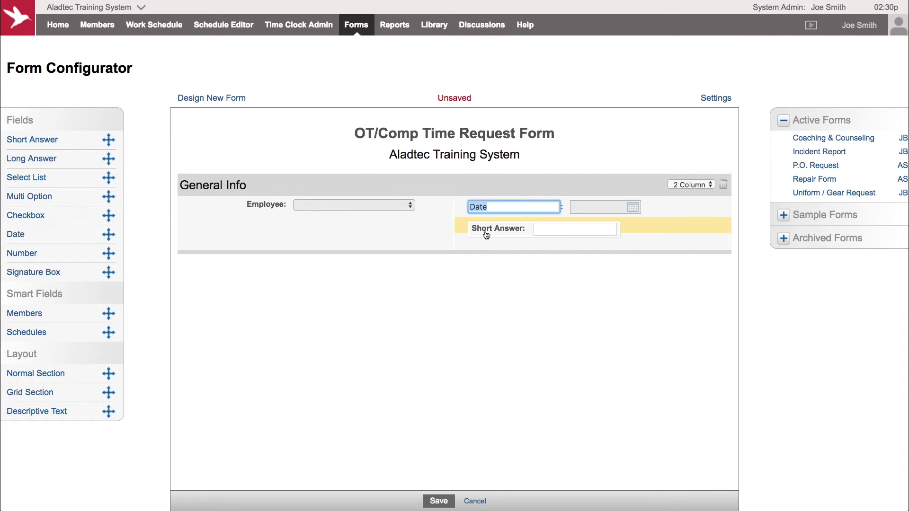
pyautogui.click(484, 236)
pyautogui.write('Time Started')
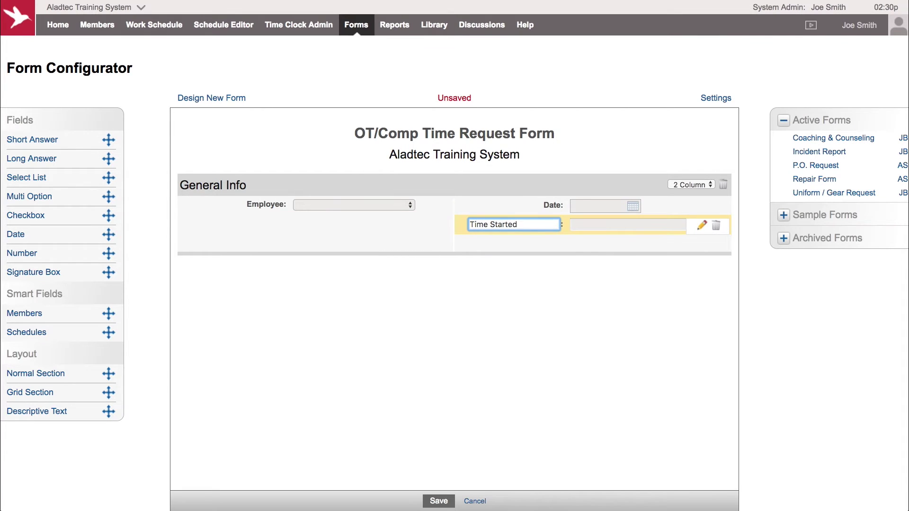
pyautogui.press('Return')
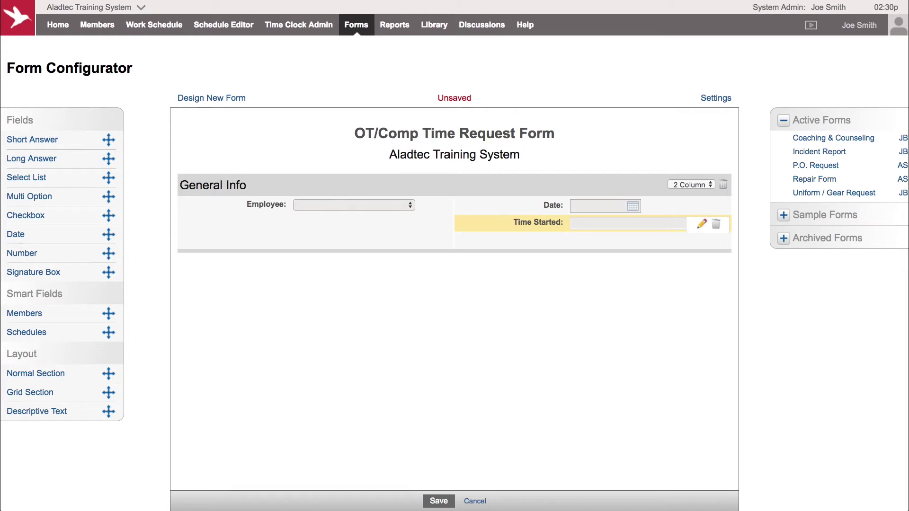
# Step: Add 'Time Ended' and 'Total Hours' short answer fields, and drop a Long Answer under Employee
pyautogui.moveTo(81, 141); pyautogui.dragTo(508, 239)
pyautogui.write('Tim')
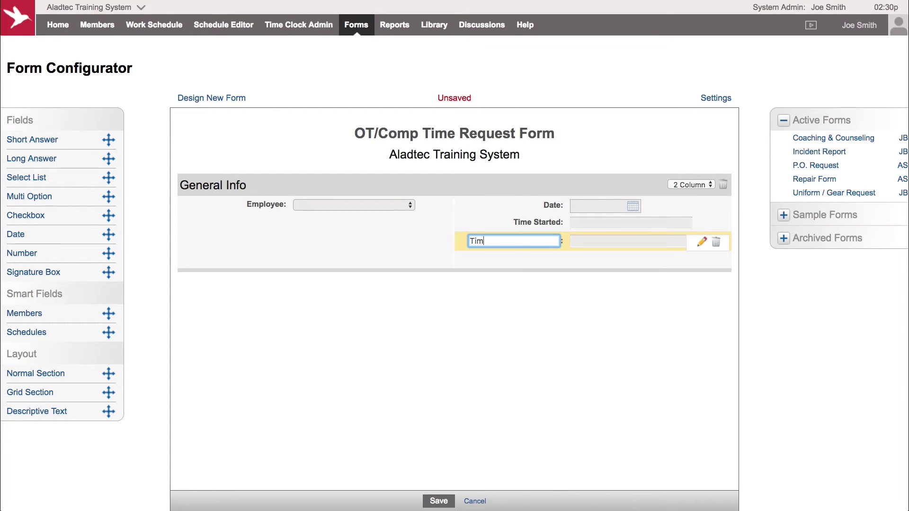
pyautogui.write('e Ended')
pyautogui.moveTo(77, 143); pyautogui.dragTo(499, 258)
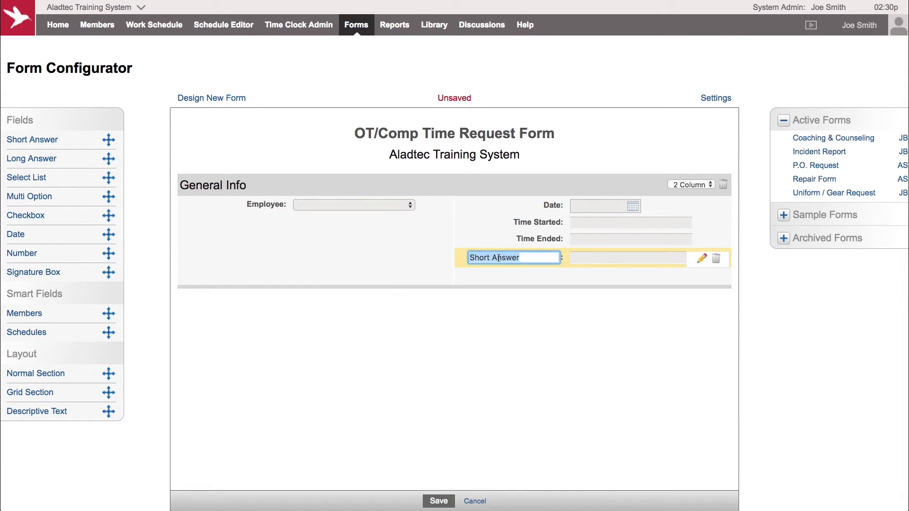
pyautogui.write('Total Hours')
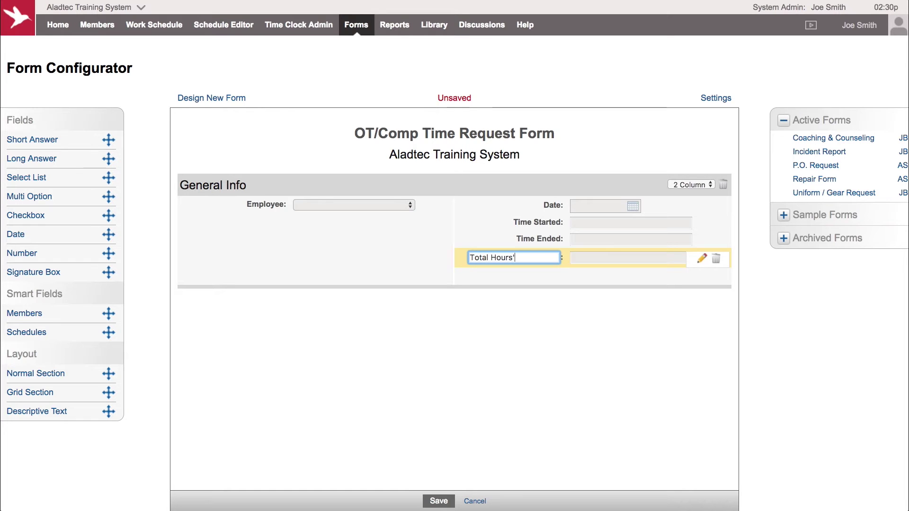
pyautogui.press('Return')
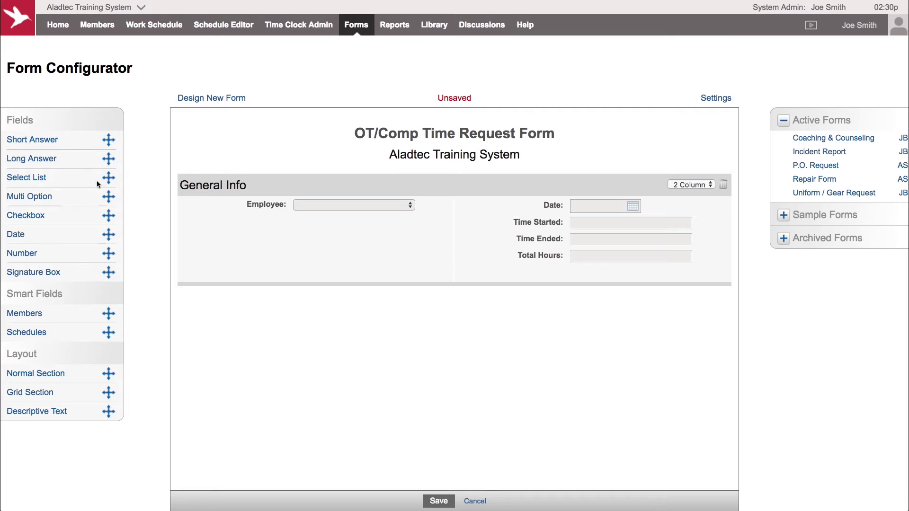
pyautogui.moveTo(108, 159); pyautogui.dragTo(249, 257)
# Step: Label the long answer 'Reason for OT' and add a 'How to pay OT' select list below it
pyautogui.write('Rea')
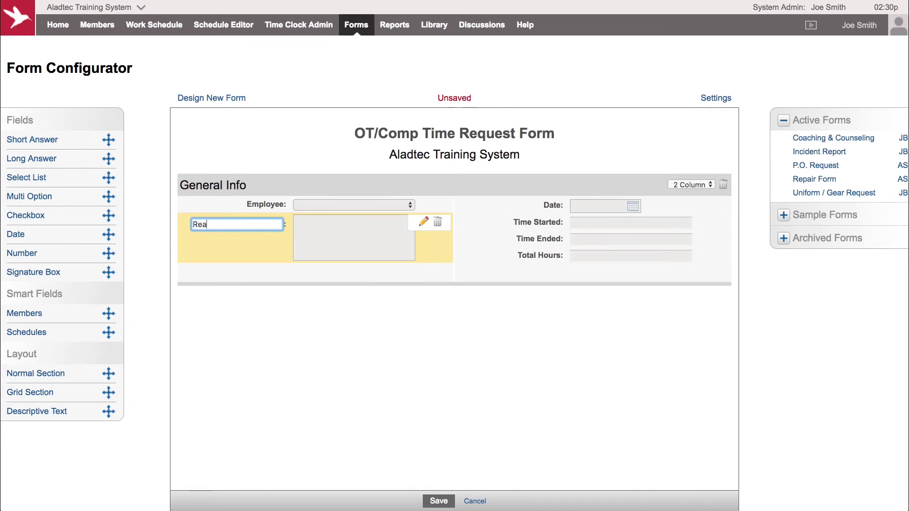
pyautogui.write('son for OT')
pyautogui.press('Return')
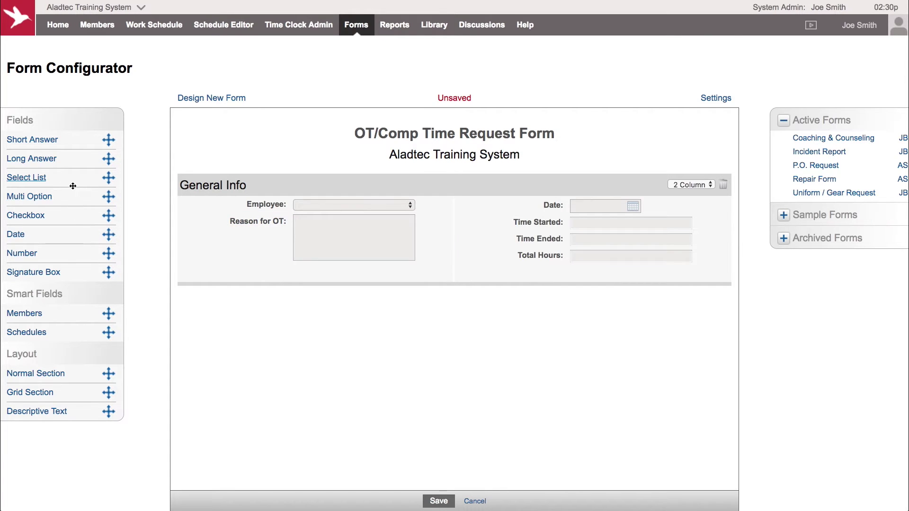
pyautogui.moveTo(69, 181); pyautogui.dragTo(260, 282)
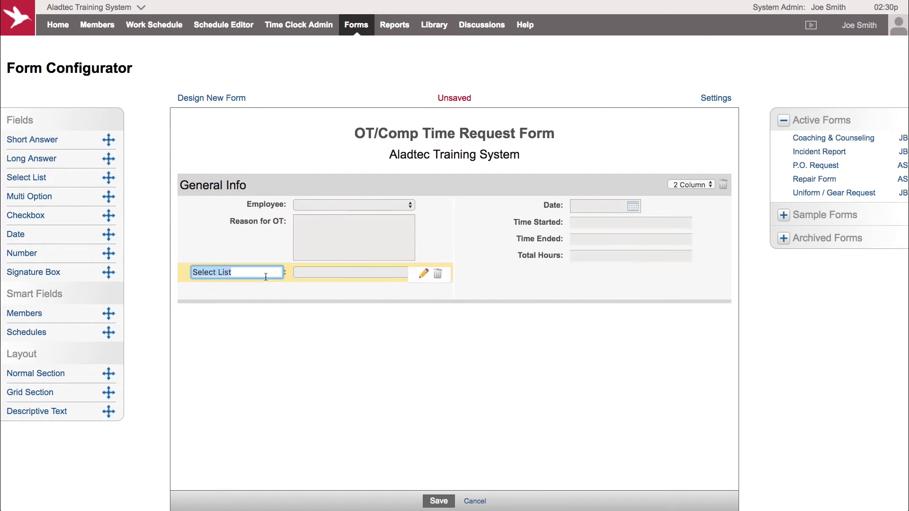
pyautogui.write('How to pay OT')
pyautogui.press('Return')
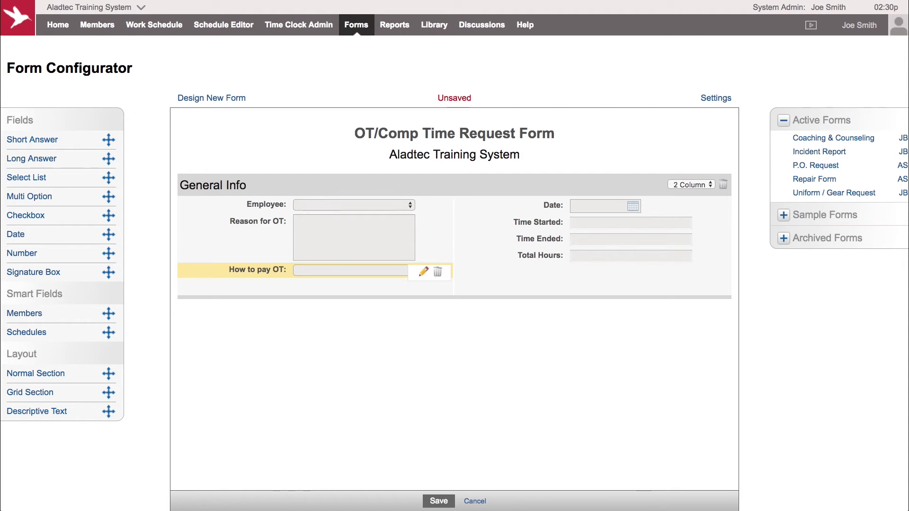
# Step: Give the How to pay OT select list two options: OT and Comp Time
pyautogui.click(423, 272)
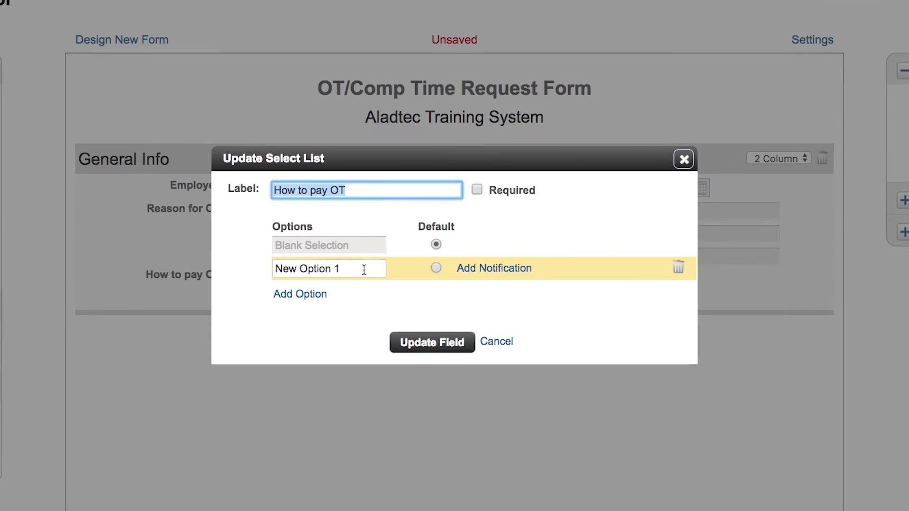
pyautogui.click(364, 269)
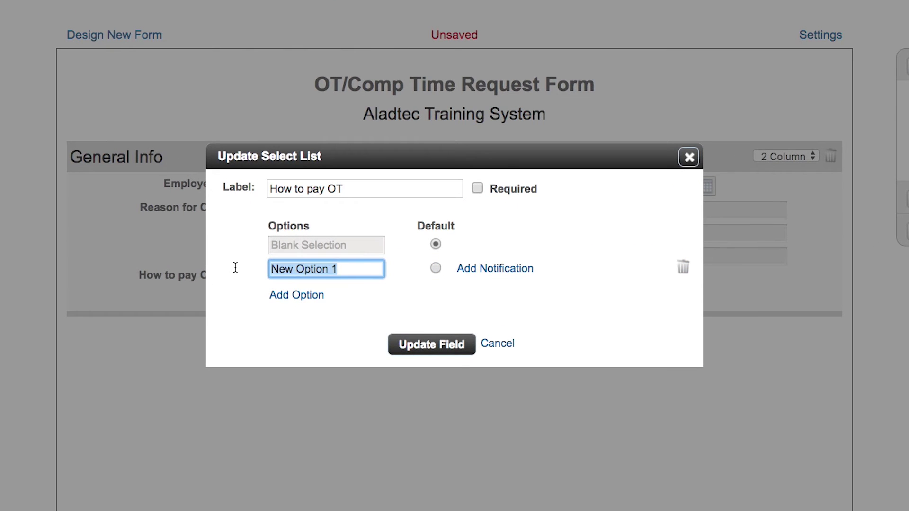
pyautogui.write('OT')
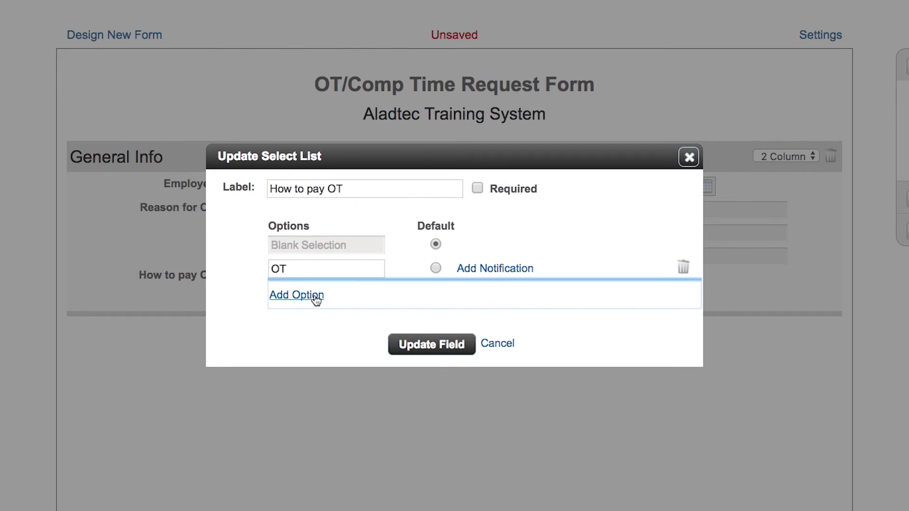
pyautogui.click(317, 296)
pyautogui.write('Comp ')
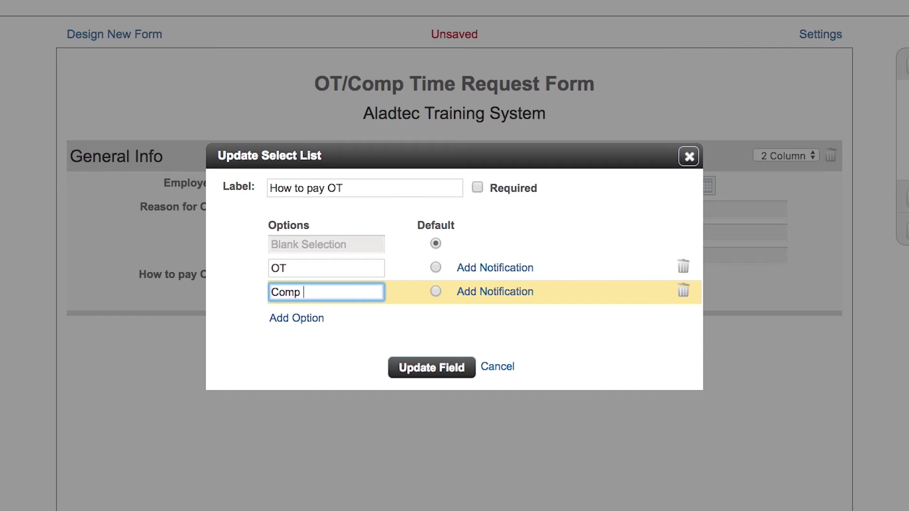
pyautogui.write('Time')
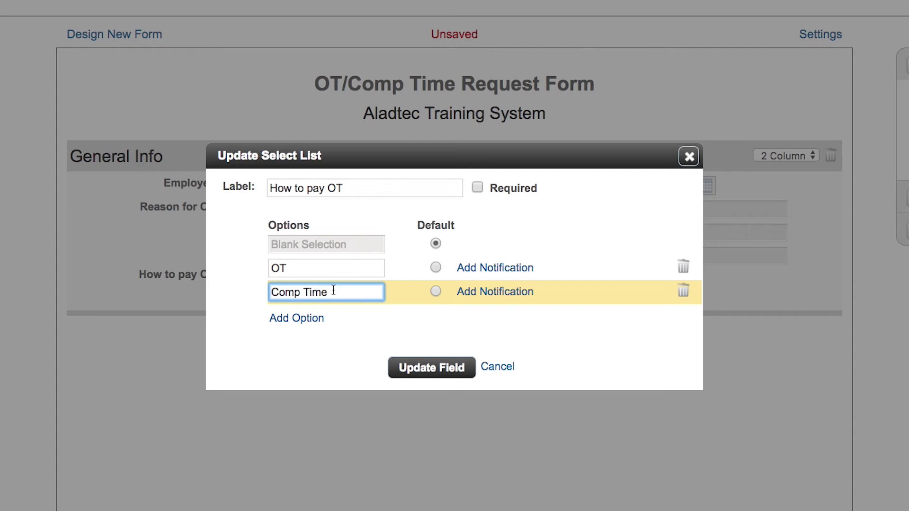
pyautogui.click(422, 366)
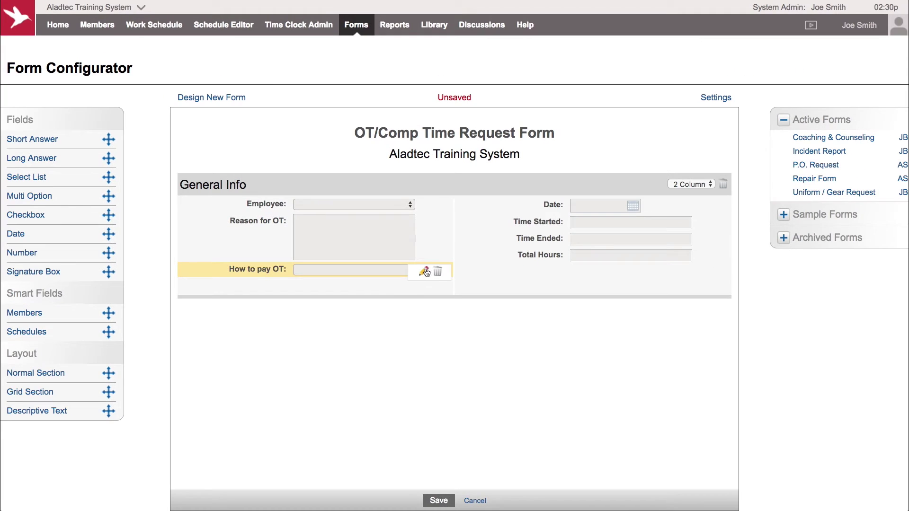
pyautogui.click(428, 272)
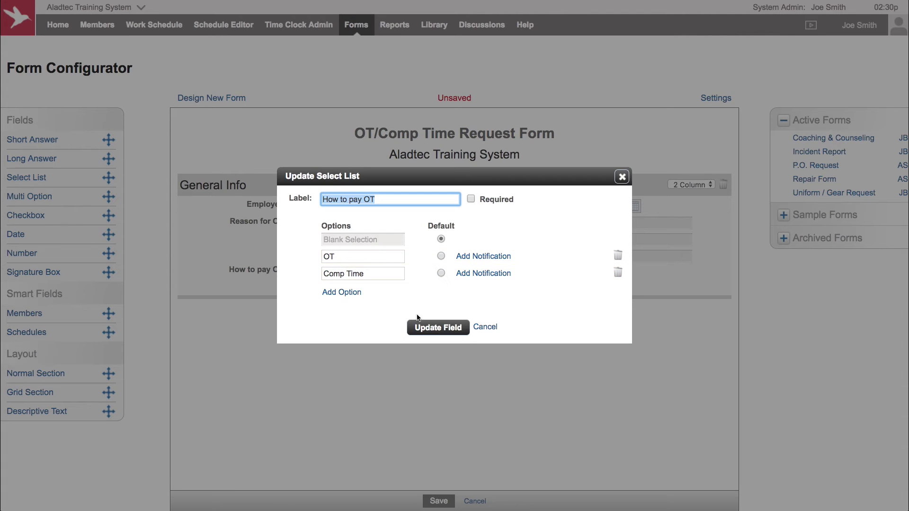
pyautogui.click(457, 325)
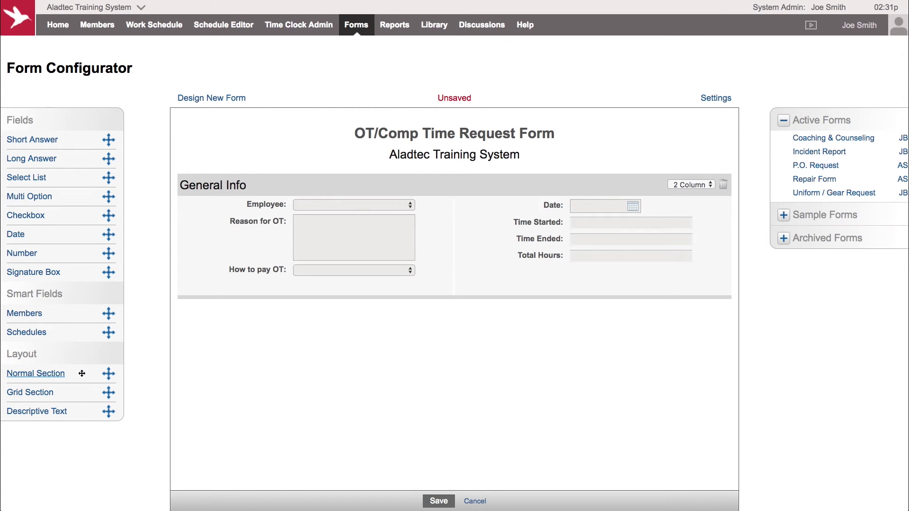
# Step: Add a new section named 'Admin Only' below General Info
pyautogui.moveTo(81, 373); pyautogui.dragTo(254, 274)
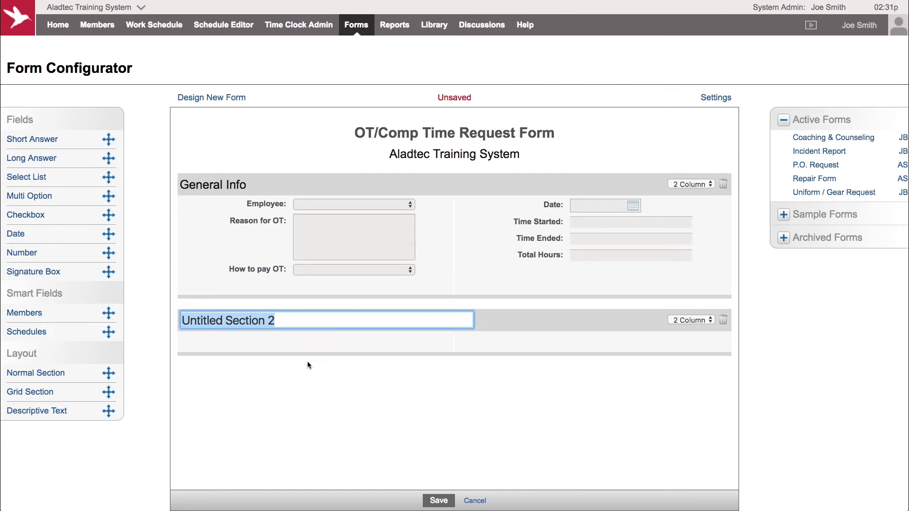
pyautogui.write('Admin ')
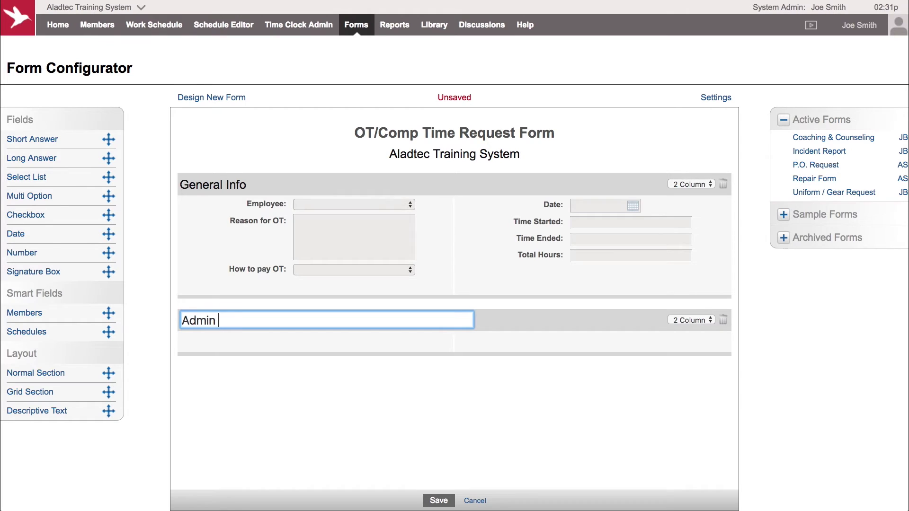
pyautogui.write('Only')
pyautogui.press('Return')
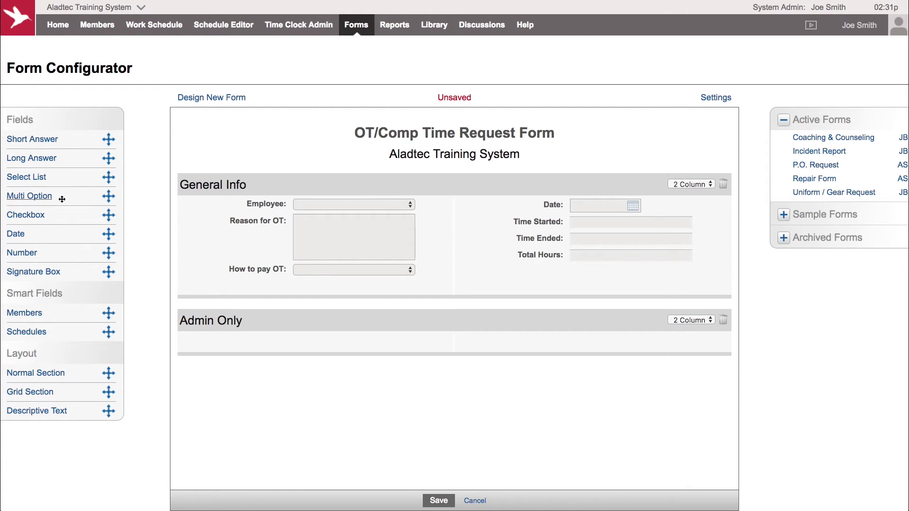
# Step: Add a Multi Option field to Admin Only with choices Approved and Denied
pyautogui.moveTo(71, 195)
pyautogui.mouseDown()
pyautogui.moveTo(277, 340)
pyautogui.moveTo(261, 349)
pyautogui.mouseUp()
pyautogui.click(424, 347)
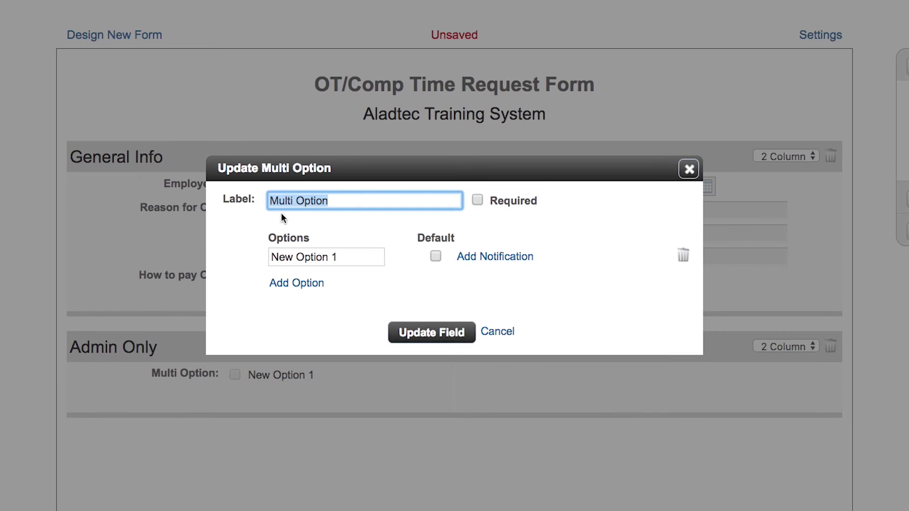
pyautogui.moveTo(371, 256); pyautogui.dragTo(244, 258)
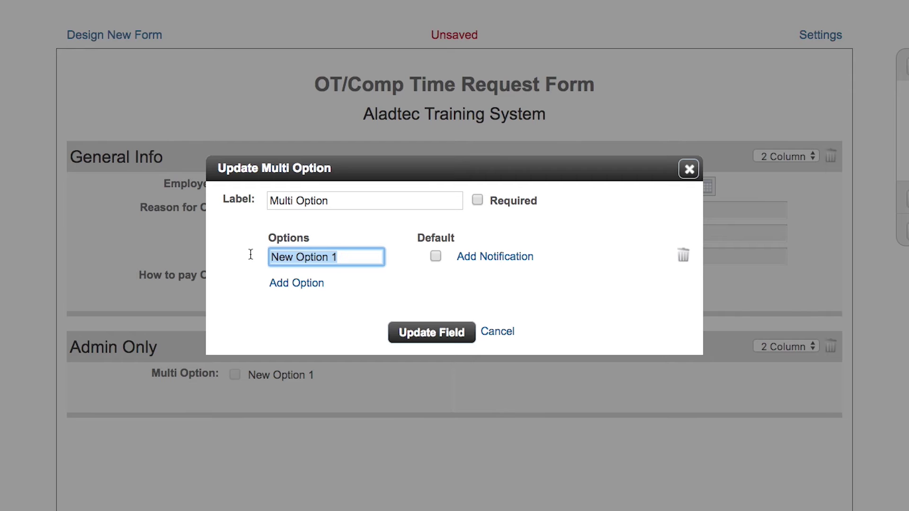
pyautogui.write('Approved')
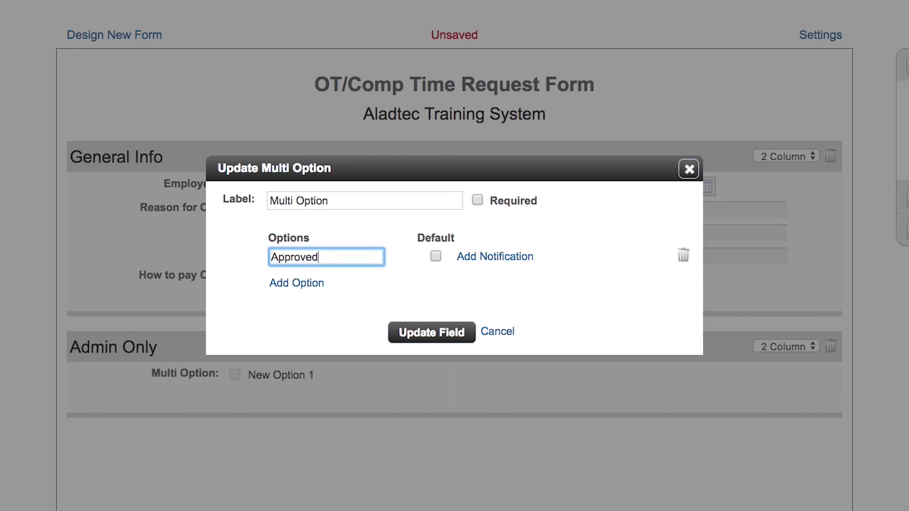
pyautogui.click(279, 283)
pyautogui.write('Denied')
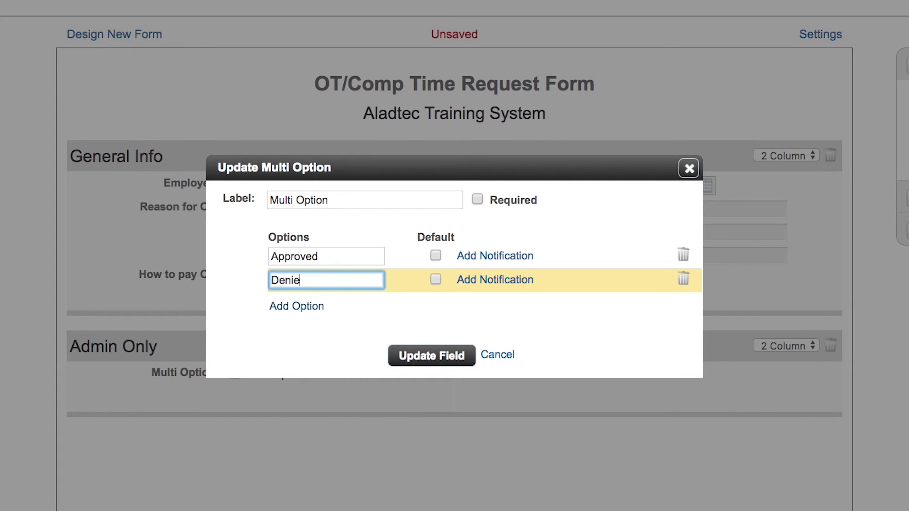
pyautogui.click(436, 356)
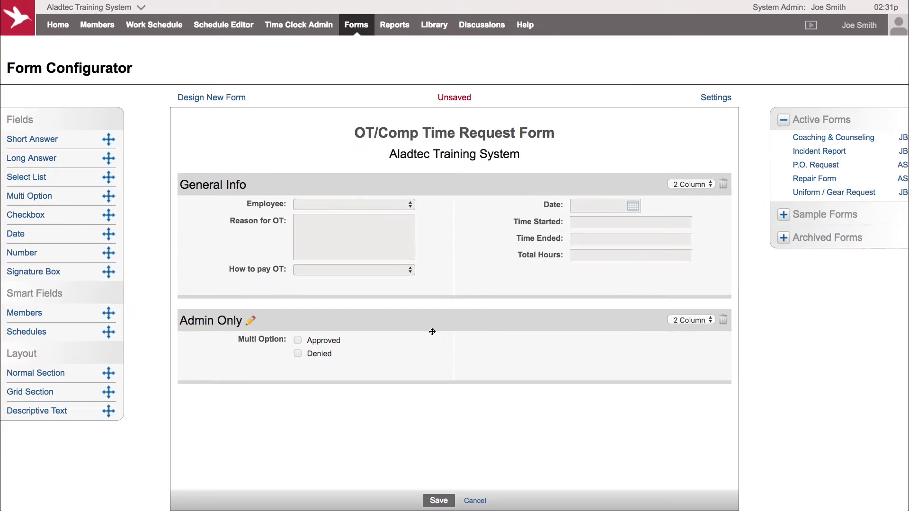
# Step: Add an 'Approved By' member field to Admin Only and make the section 1 column
pyautogui.moveTo(28, 314); pyautogui.dragTo(251, 384)
pyautogui.write('Appr')
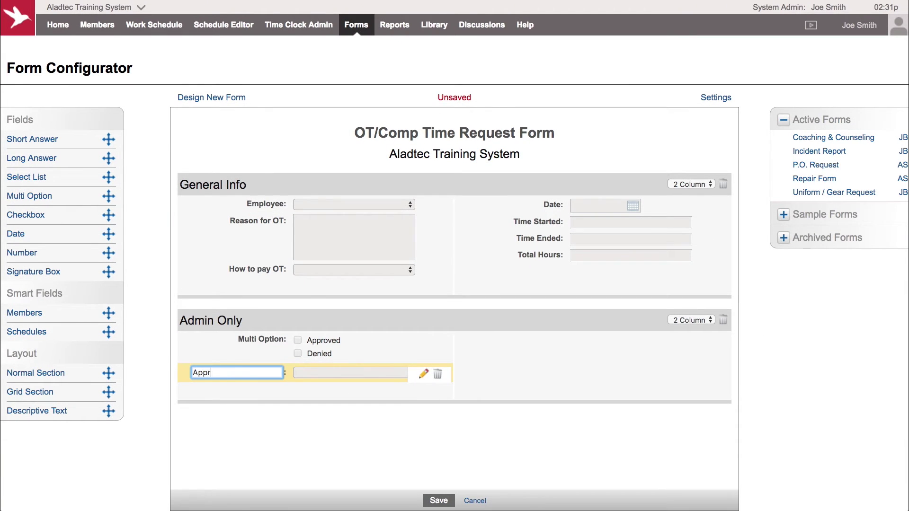
pyautogui.write('oved By')
pyautogui.press('Return')
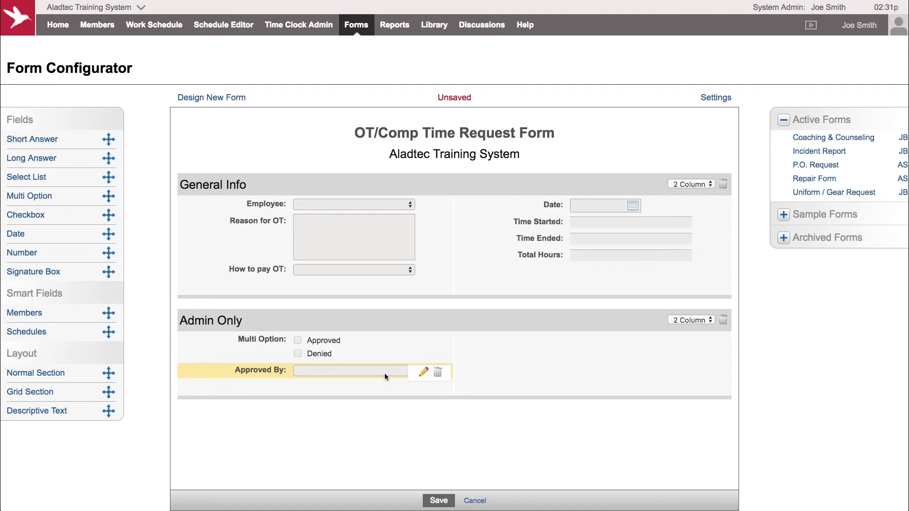
pyautogui.click(695, 320)
pyautogui.click(695, 311)
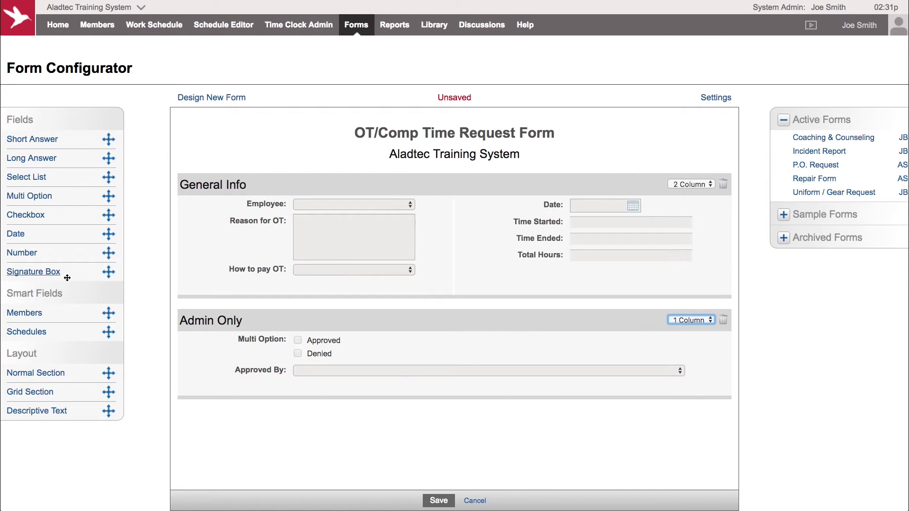
# Step: Add a Signature Box to Admin Only and save the form
pyautogui.moveTo(73, 271)
pyautogui.mouseDown()
pyautogui.moveTo(247, 301)
pyautogui.moveTo(291, 362)
pyautogui.moveTo(288, 416)
pyautogui.mouseUp()
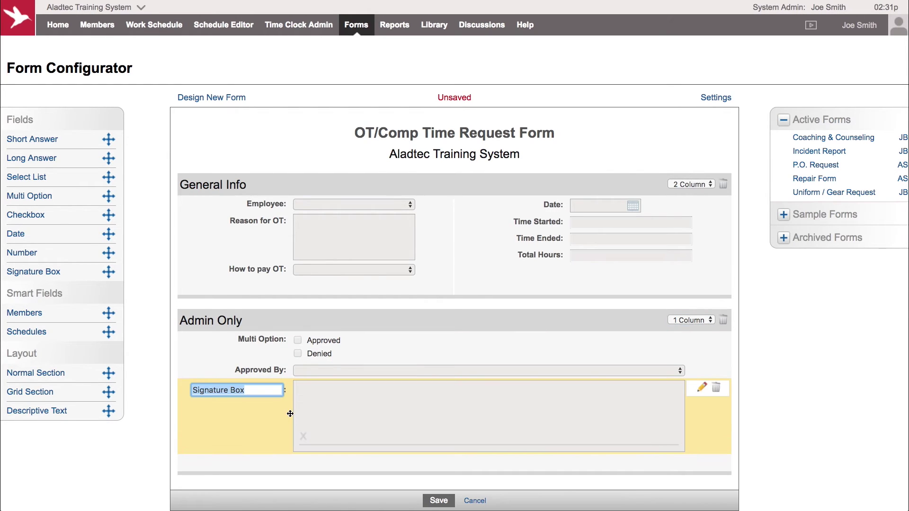
pyautogui.click(292, 418)
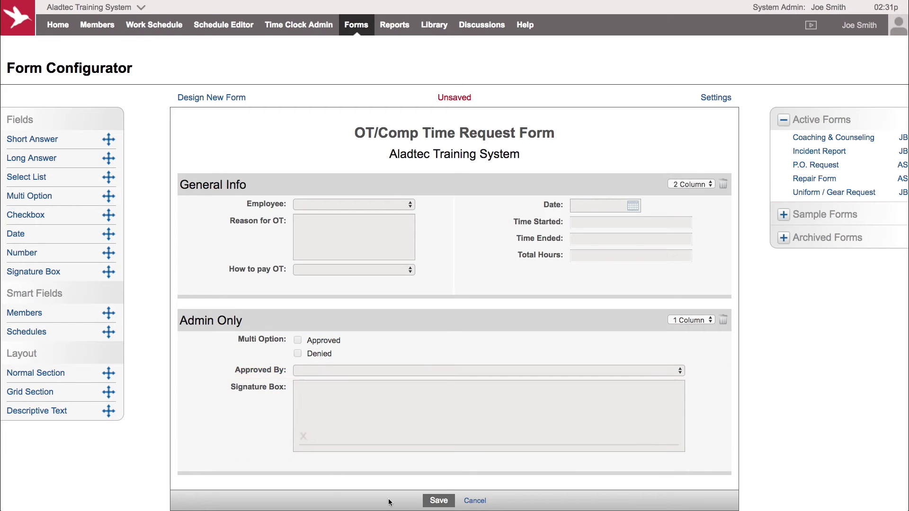
pyautogui.click(439, 501)
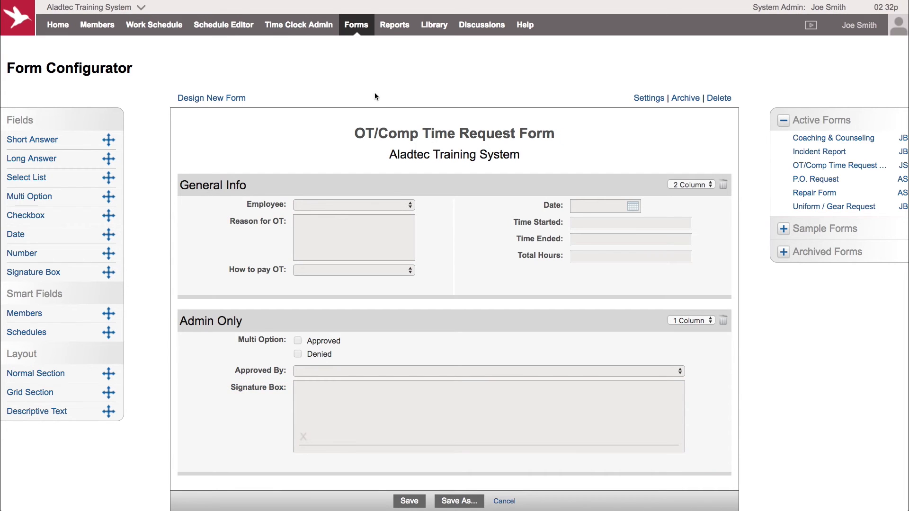
# Step: Open the OT/Comp Time Request Form, choose an employee, and set the date to Oct 27, 2016
pyautogui.moveTo(362, 25)
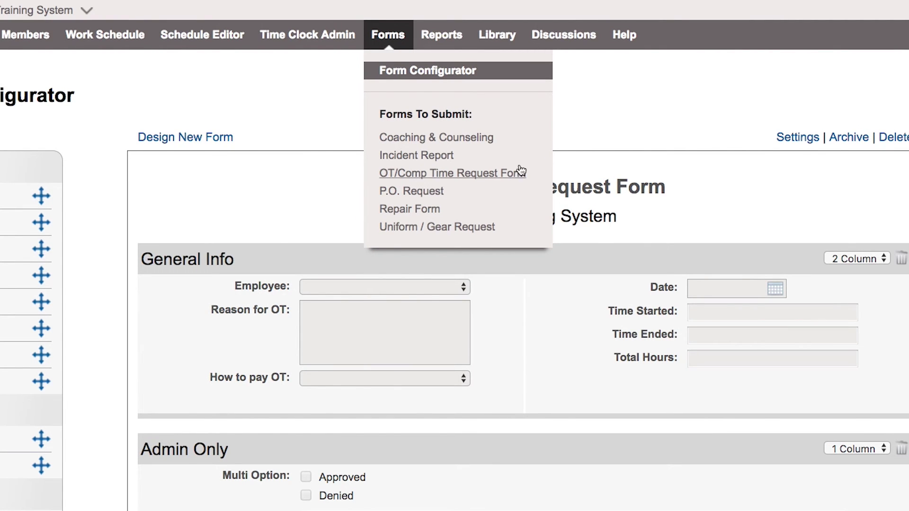
pyautogui.click(501, 174)
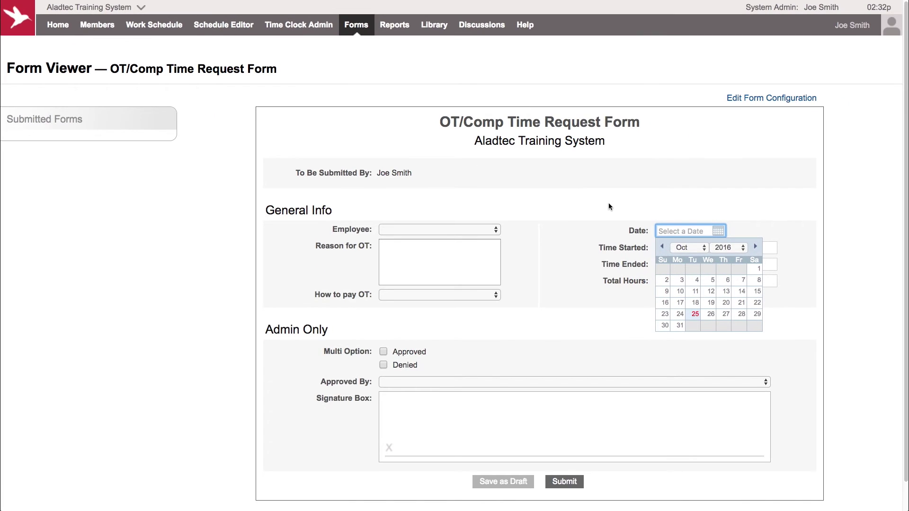
pyautogui.scroll(-1, 563, 211)
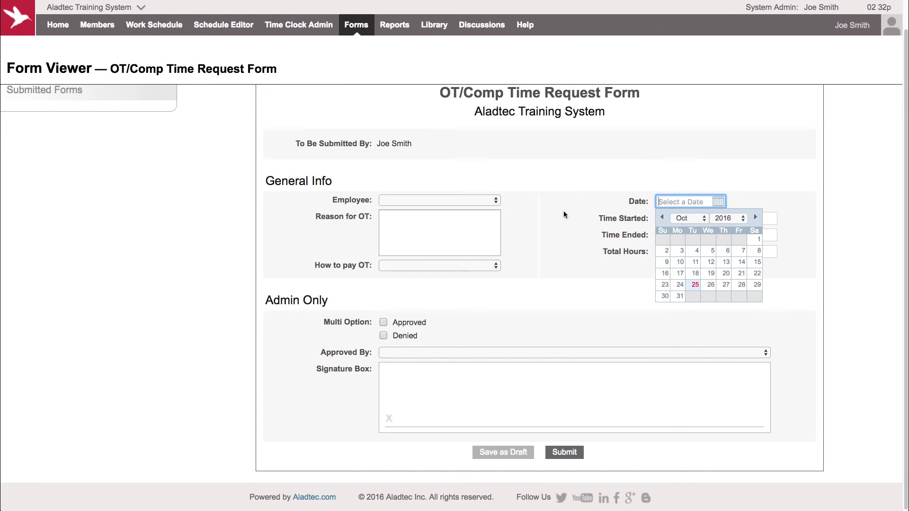
pyautogui.click(485, 201)
pyautogui.click(462, 238)
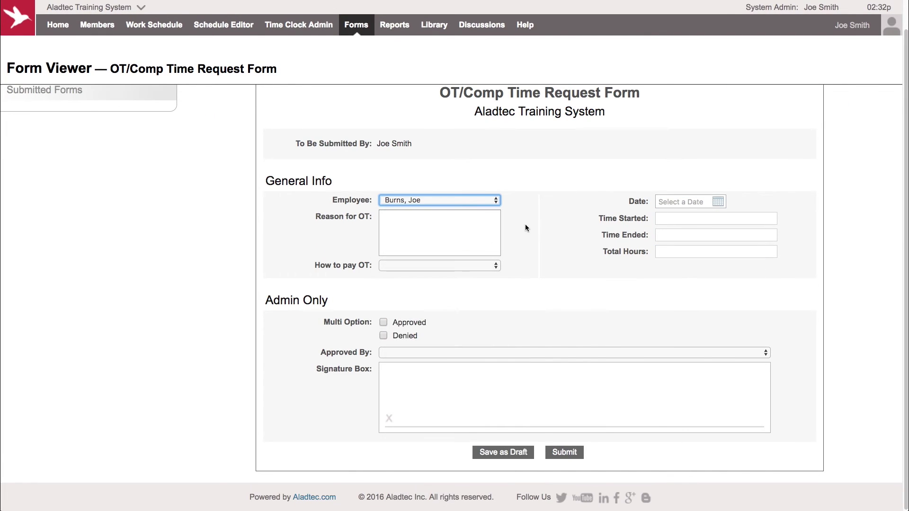
pyautogui.click(697, 202)
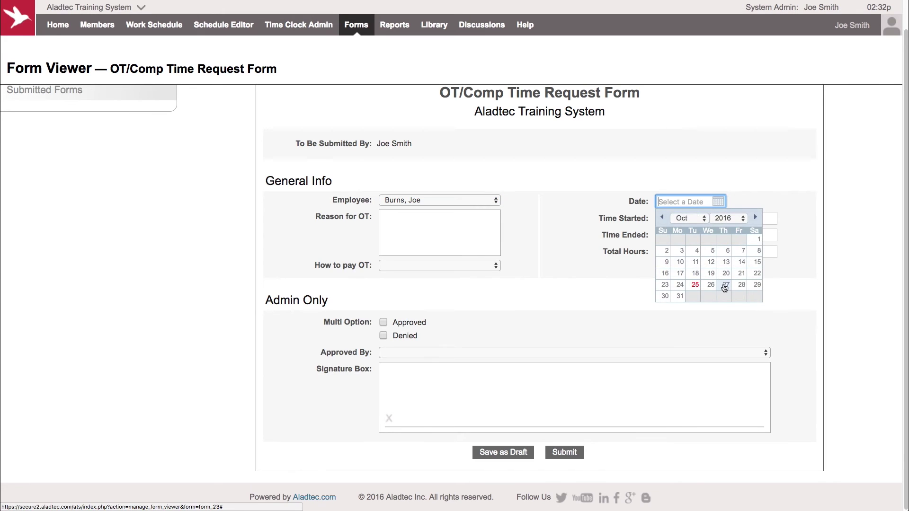
pyautogui.click(726, 290)
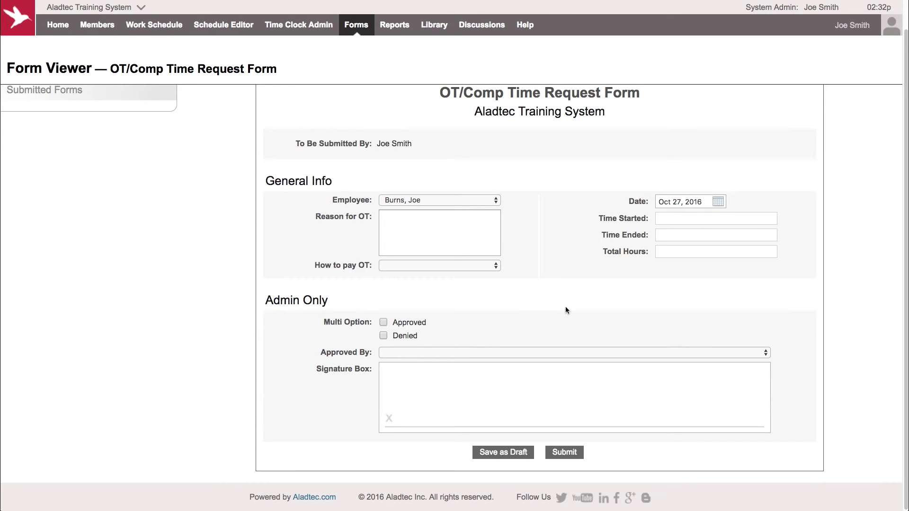
pyautogui.click(446, 230)
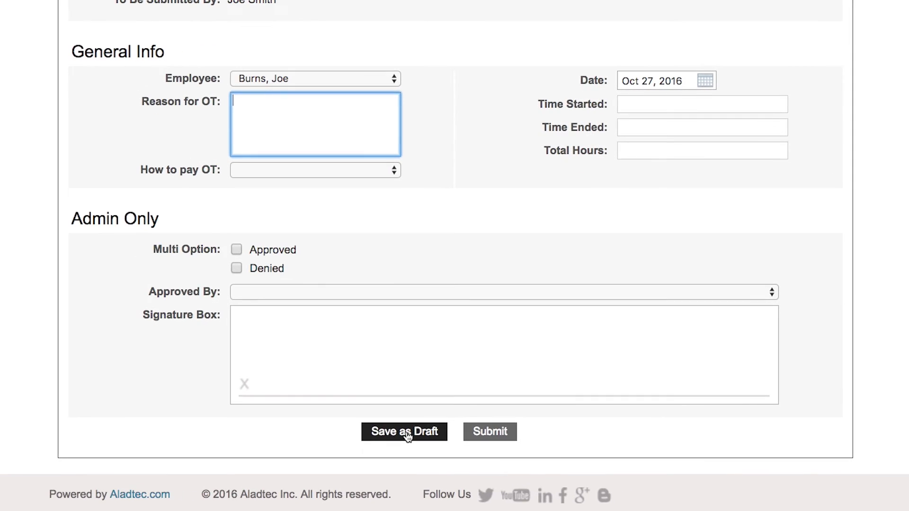
# Step: Save the request as a draft, reopen the form from Forms, then return to its configuration
pyautogui.click(392, 433)
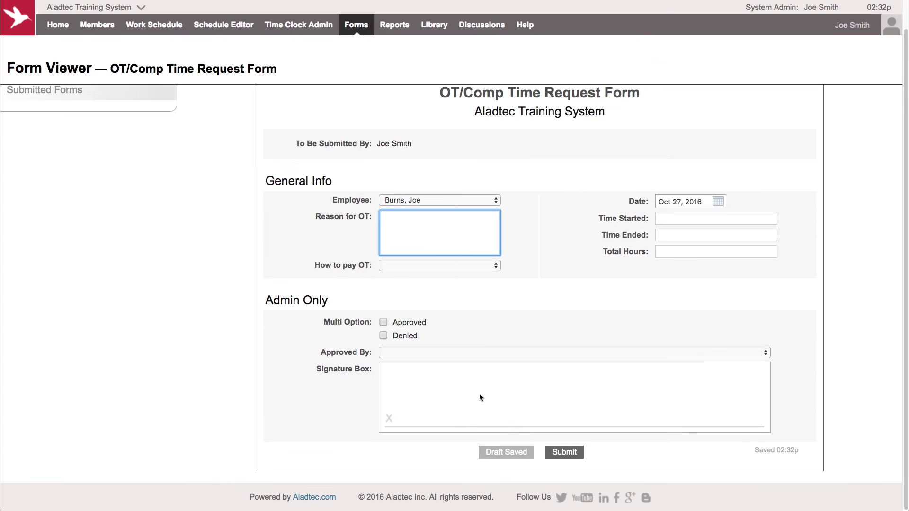
pyautogui.click(385, 28)
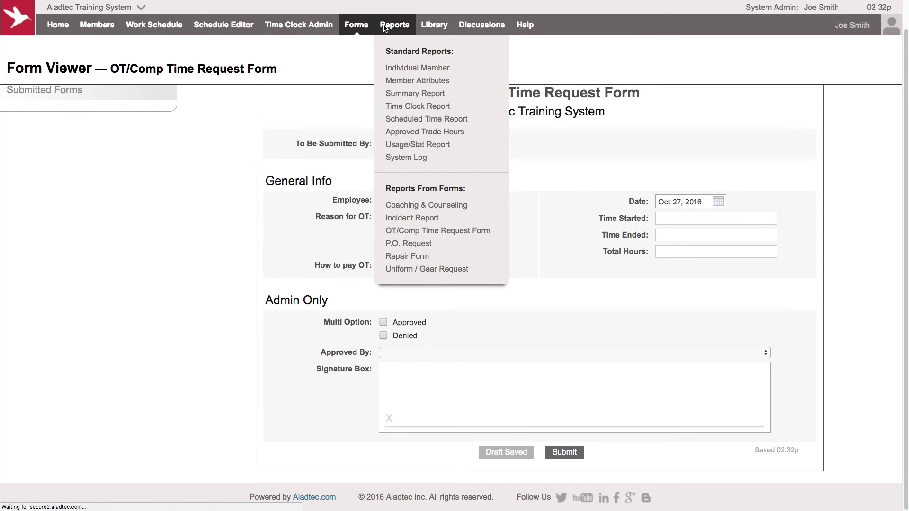
pyautogui.moveTo(356, 26)
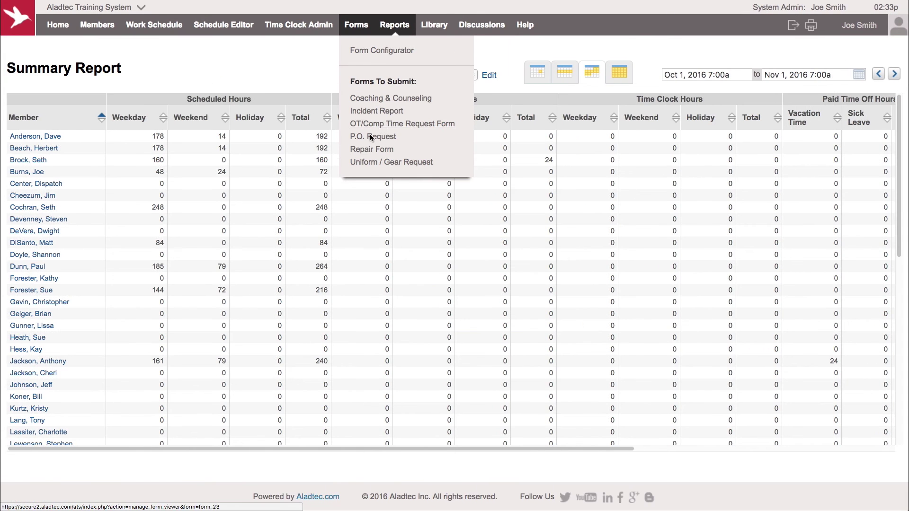
pyautogui.click(370, 135)
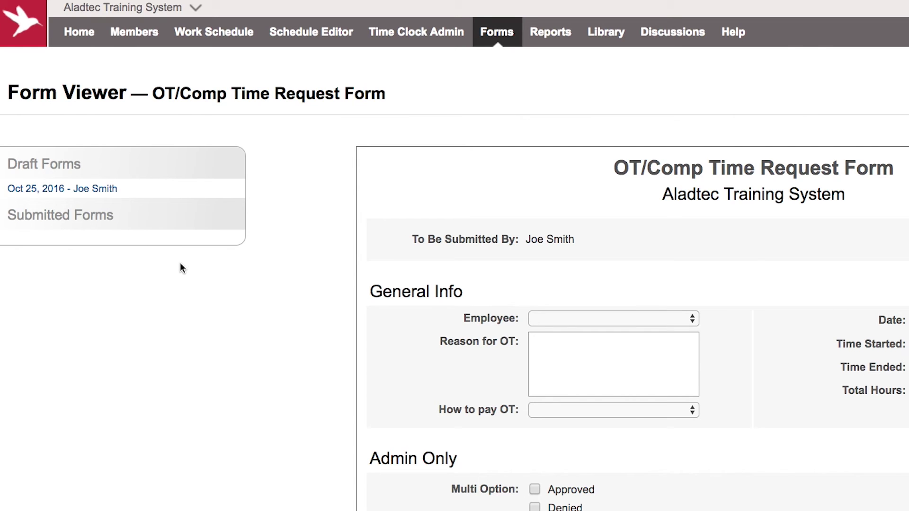
pyautogui.click(772, 99)
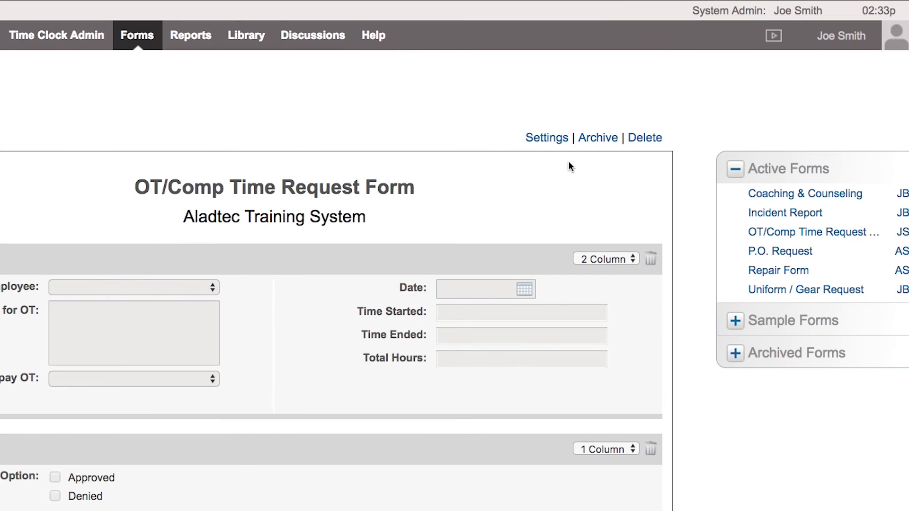
# Step: Open the OT/Comp Time Request Form's Settings and go to its Notifications page
pyautogui.click(547, 137)
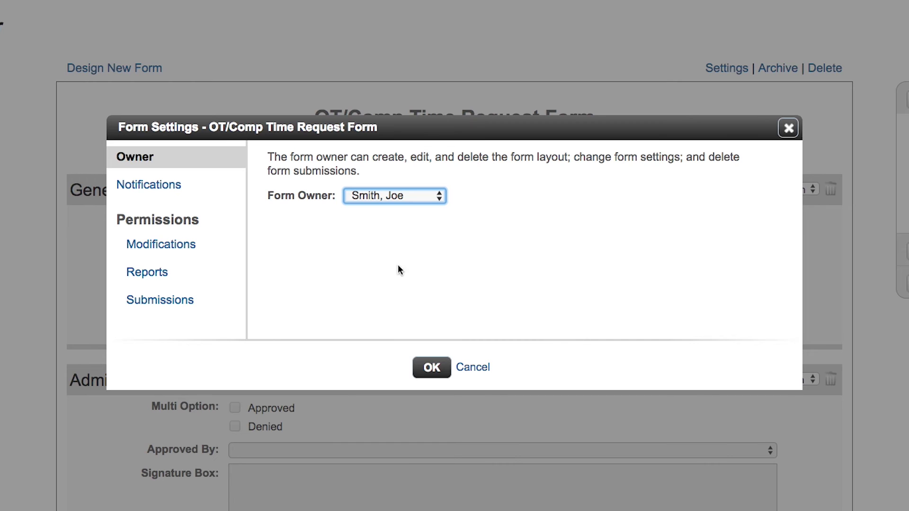
pyautogui.click(152, 187)
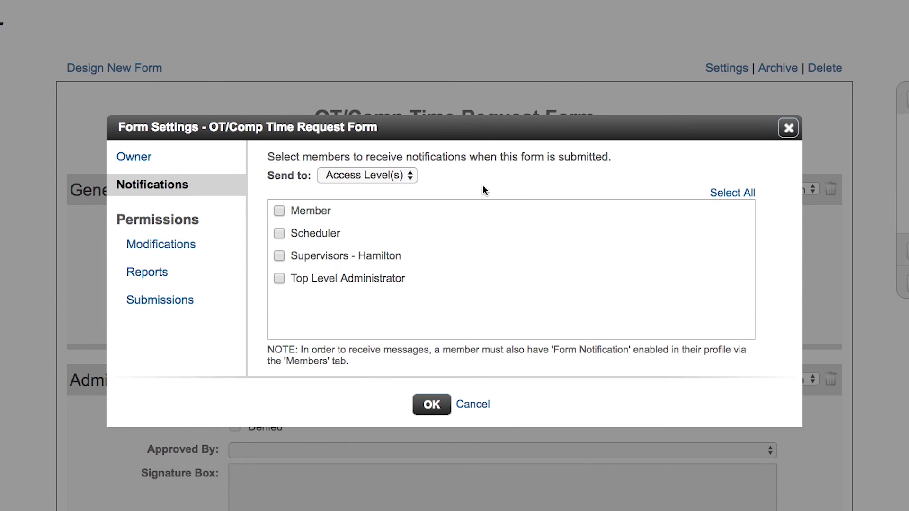
# Step: Keep Send to on Access Level(s), ticking Supervisors - Hamilton but not Top Level Administrator
pyautogui.click(396, 176)
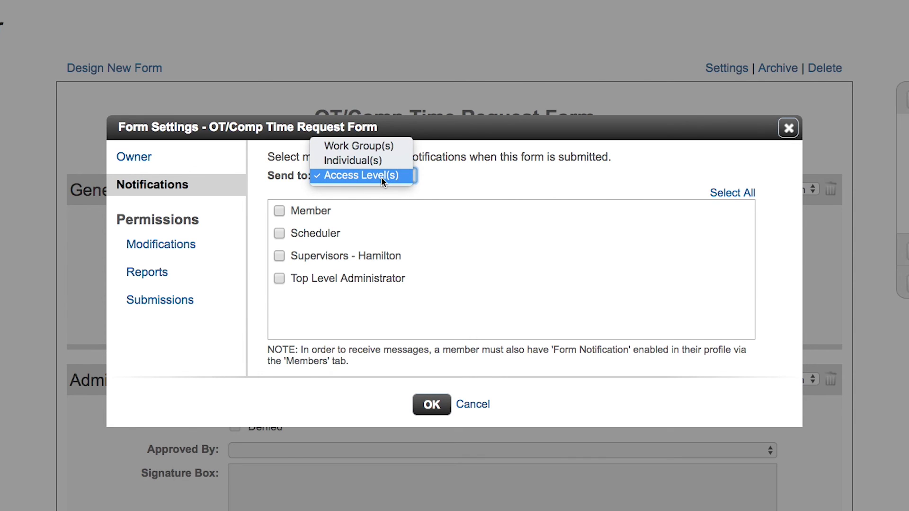
pyautogui.click(382, 178)
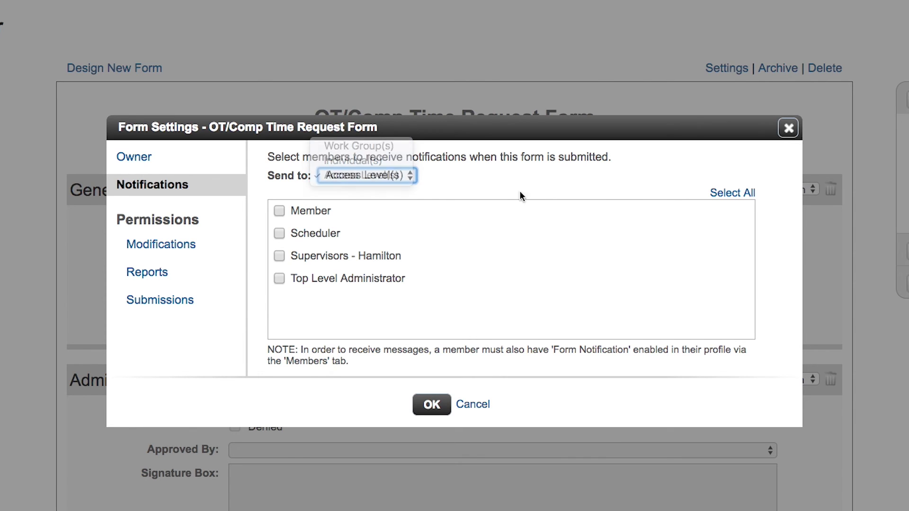
pyautogui.click(279, 279)
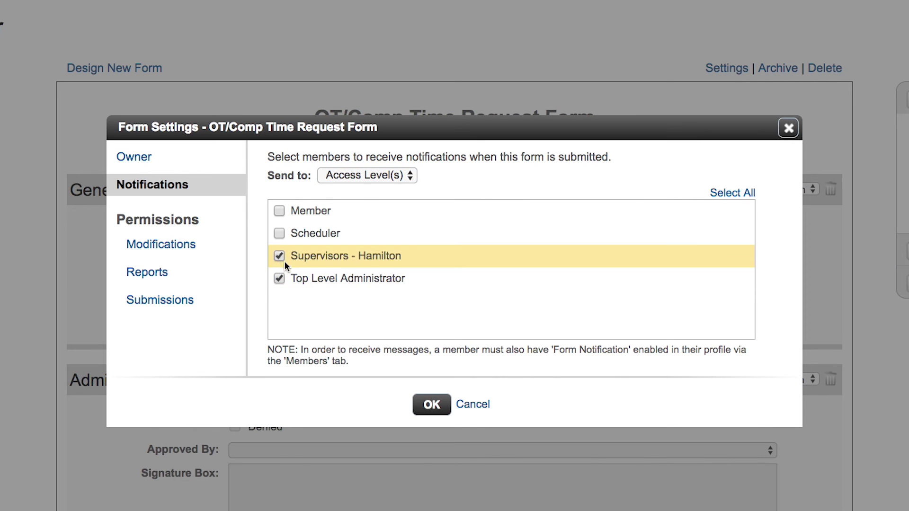
pyautogui.click(279, 280)
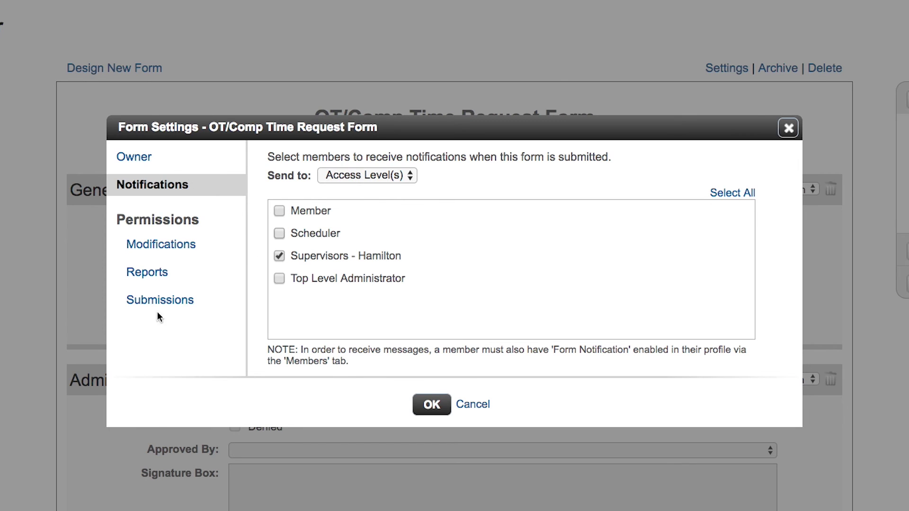
pyautogui.click(146, 305)
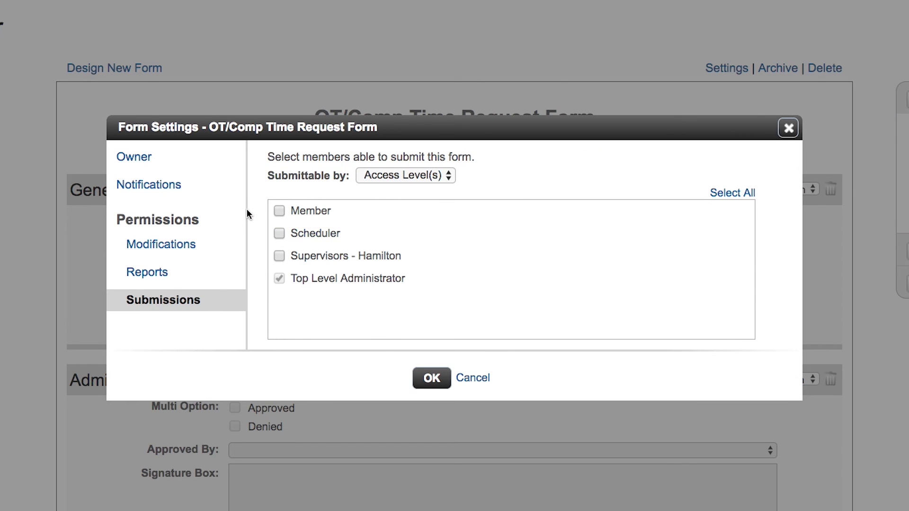
# Step: Tick Member and Scheduler, then switch Submittable by to Work Group(s) and allow Full Time
pyautogui.click(280, 211)
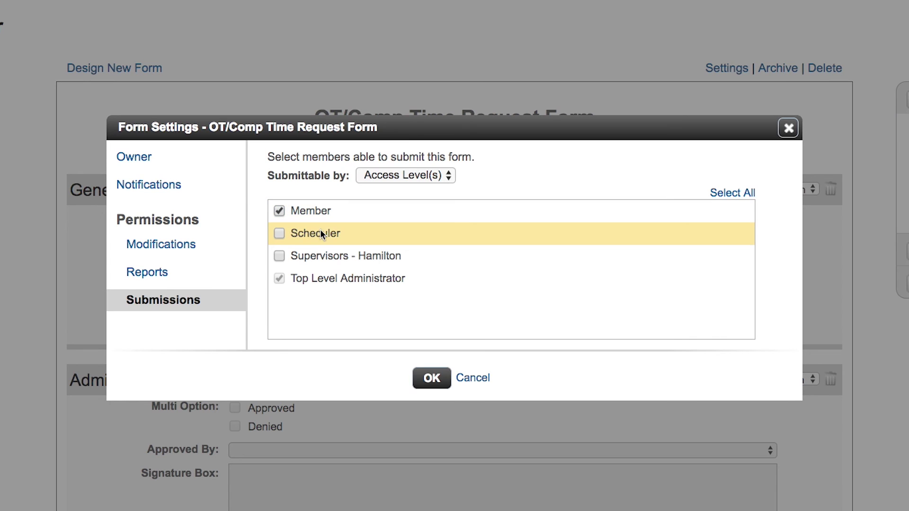
pyautogui.click(279, 234)
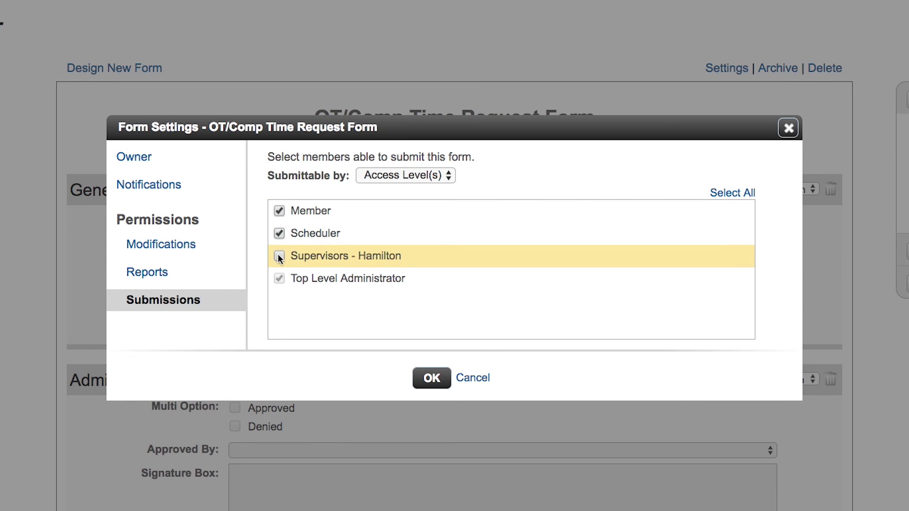
pyautogui.click(426, 177)
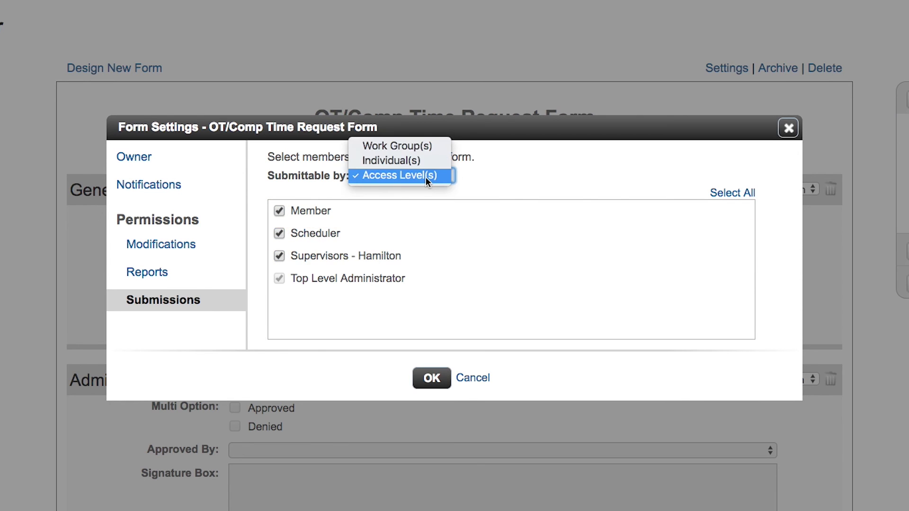
pyautogui.click(422, 146)
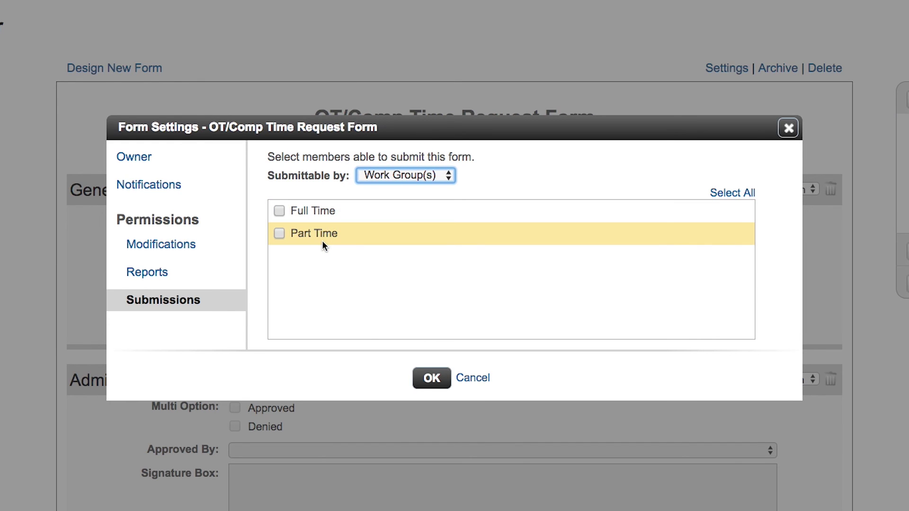
pyautogui.click(293, 211)
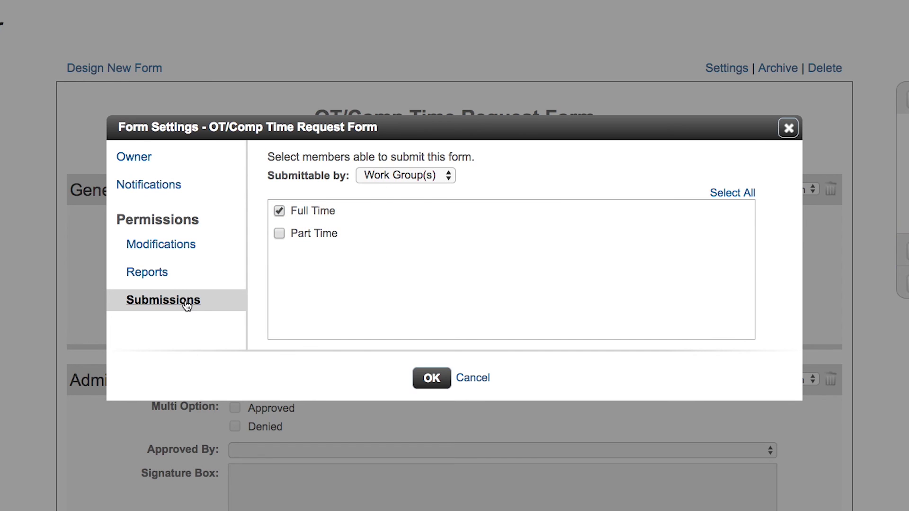
pyautogui.click(151, 281)
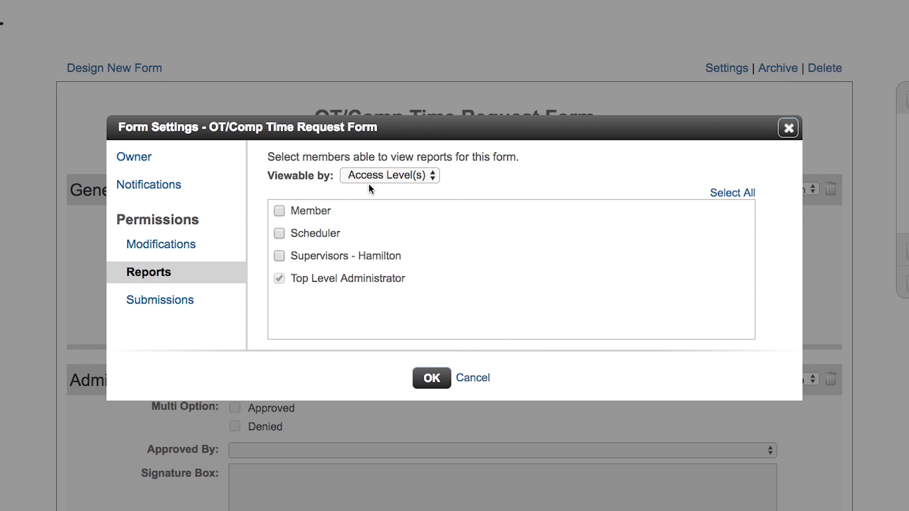
# Step: Tick Supervisors - Hamilton in the Reports Viewable by list
pyautogui.click(309, 261)
pyautogui.click(150, 251)
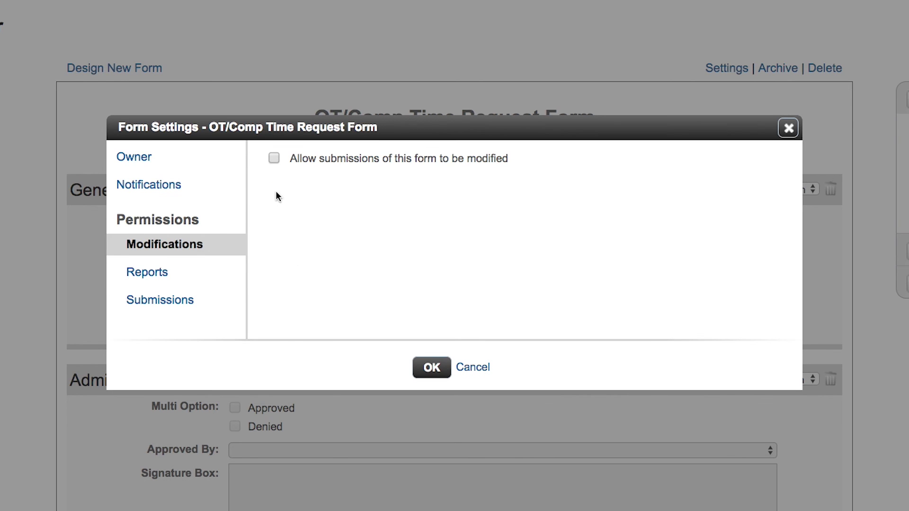
# Step: Allow modifications by selected members including Supervisors - Hamilton, set Editable by to Individual(s), then cancel
pyautogui.click(275, 159)
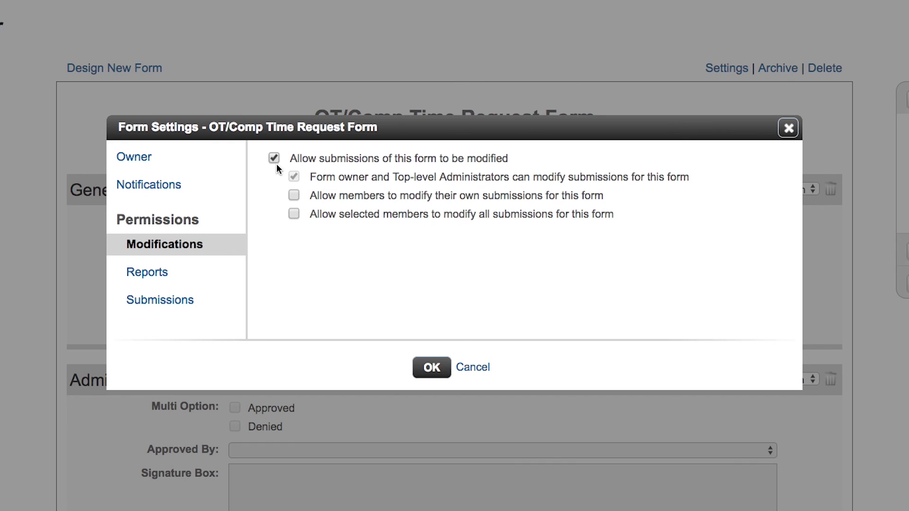
pyautogui.click(293, 214)
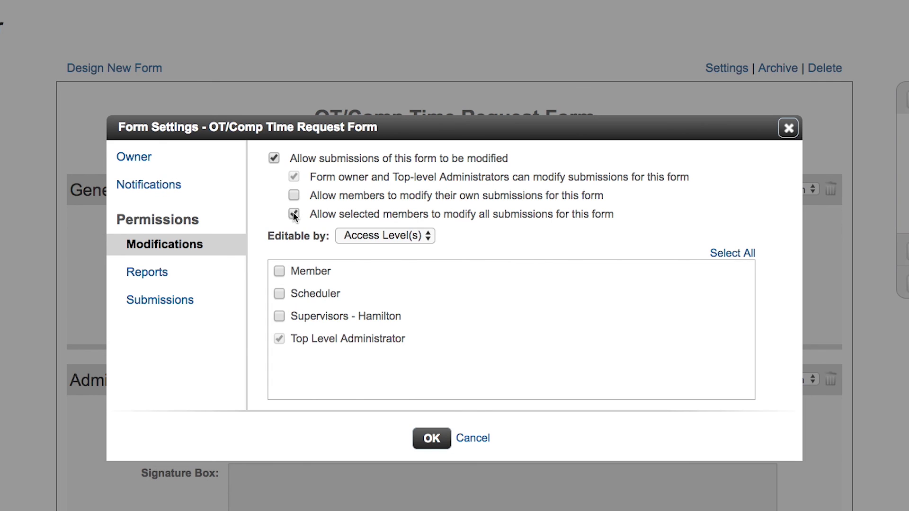
pyautogui.click(335, 325)
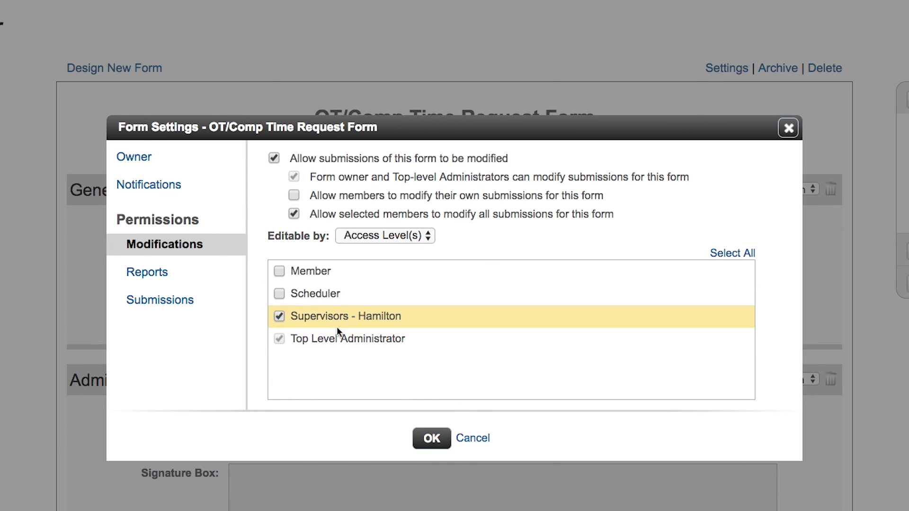
pyautogui.click(413, 237)
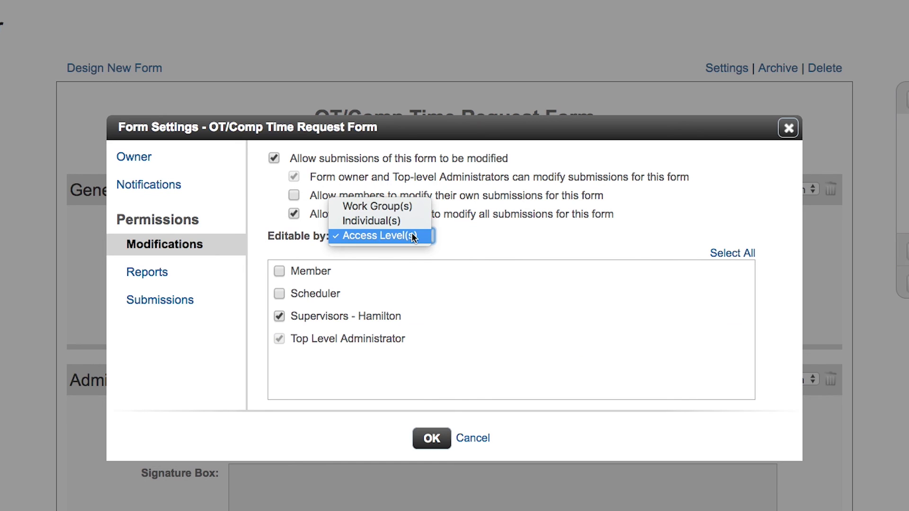
pyautogui.click(410, 221)
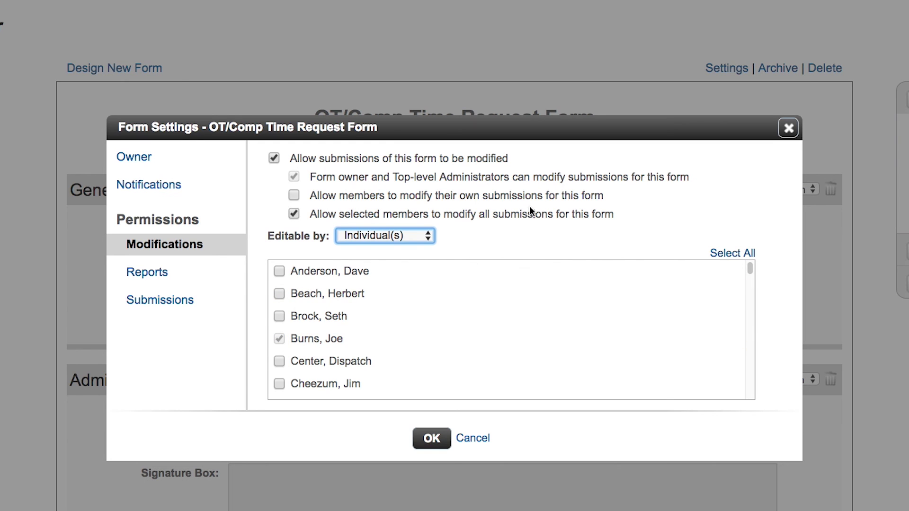
pyautogui.click(478, 439)
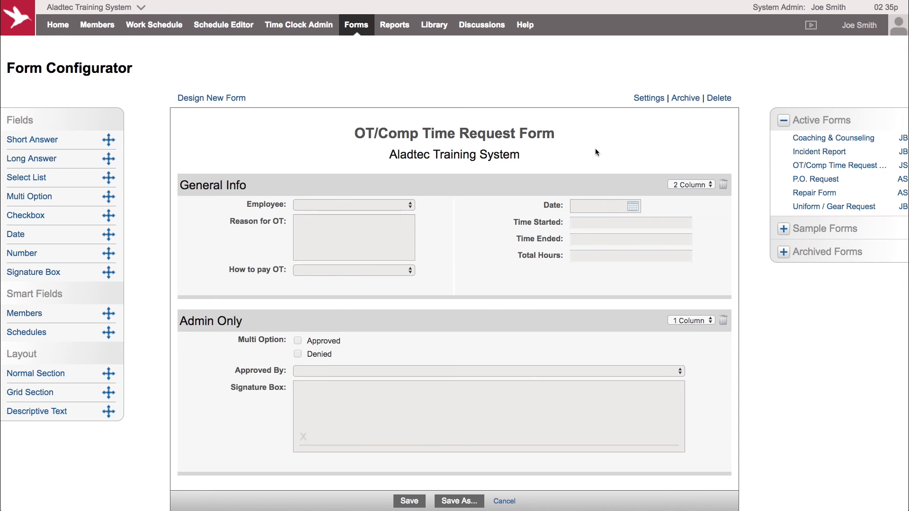
# Step: Show the Reports menu, listing the OT/Comp Time Request Form under Reports From Forms
pyautogui.moveTo(398, 29)
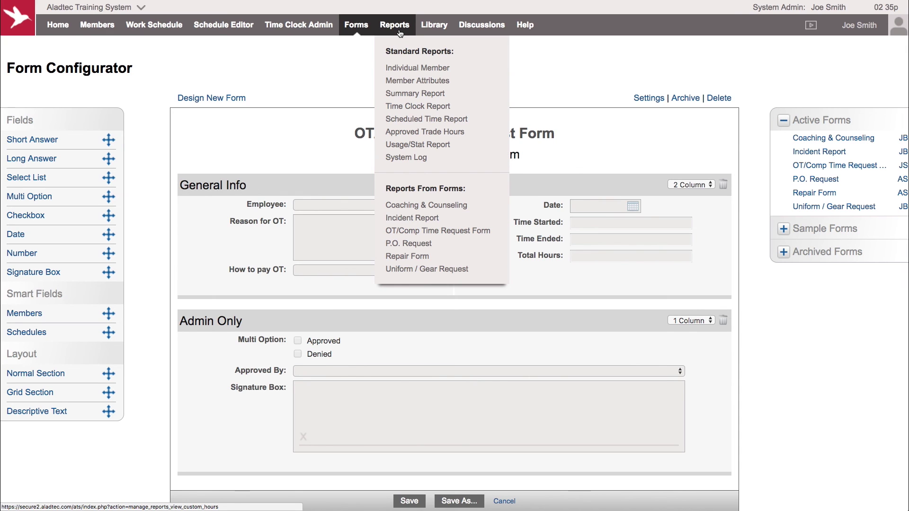